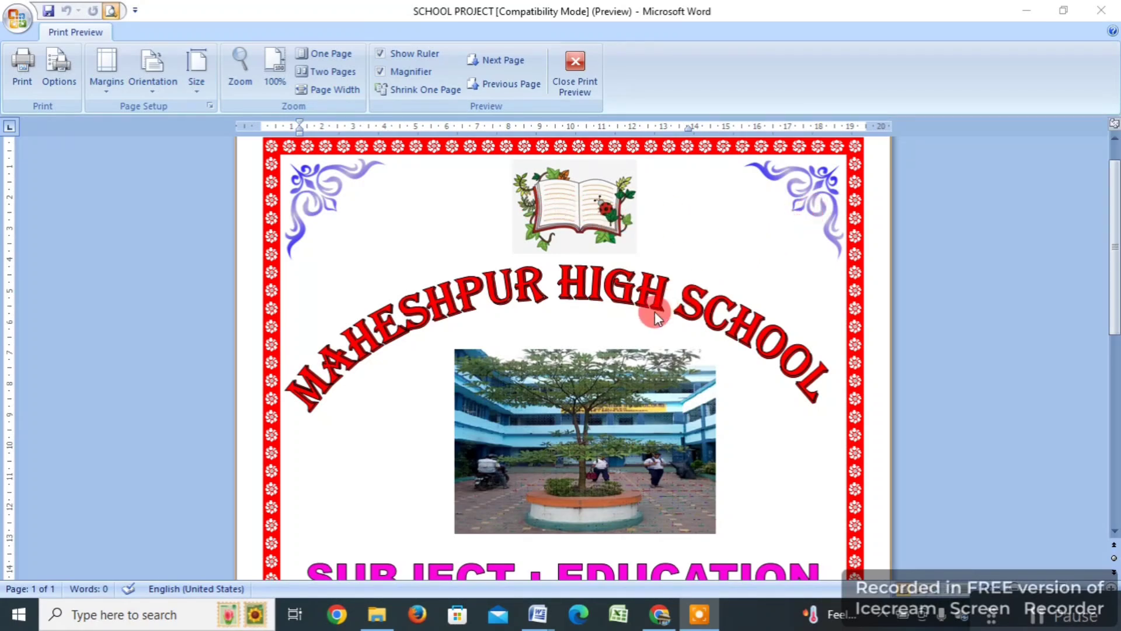
Look through the finished school project cover page in print preview, from the title down to the roll number line.
scroll(605, 504, down, 2)
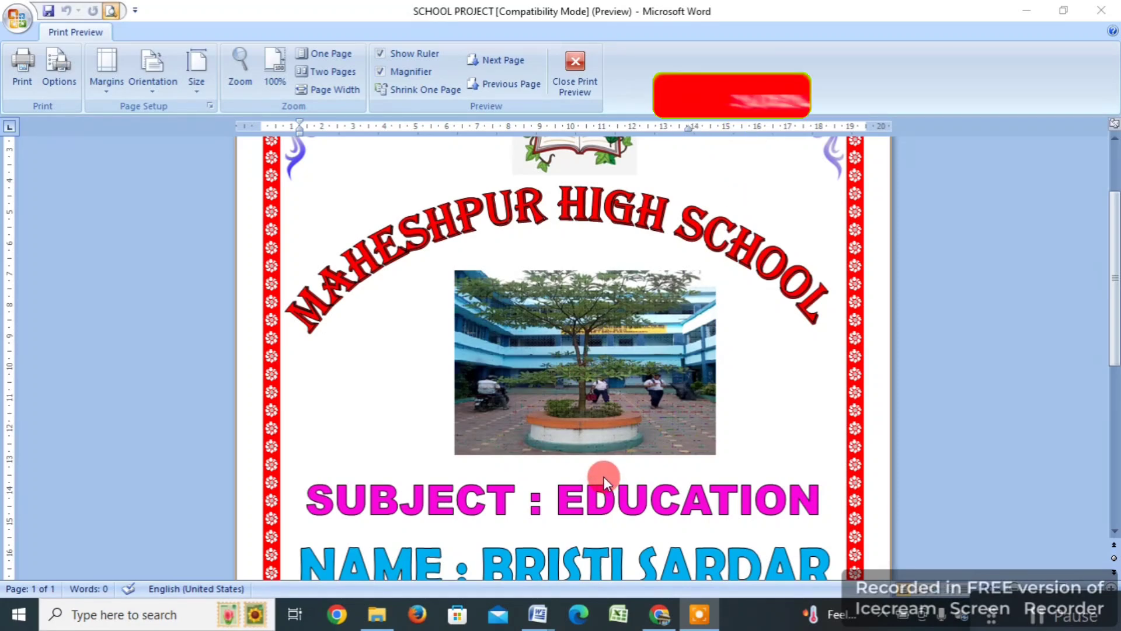
scroll(581, 482, down, 1)
scroll(576, 498, down, 4)
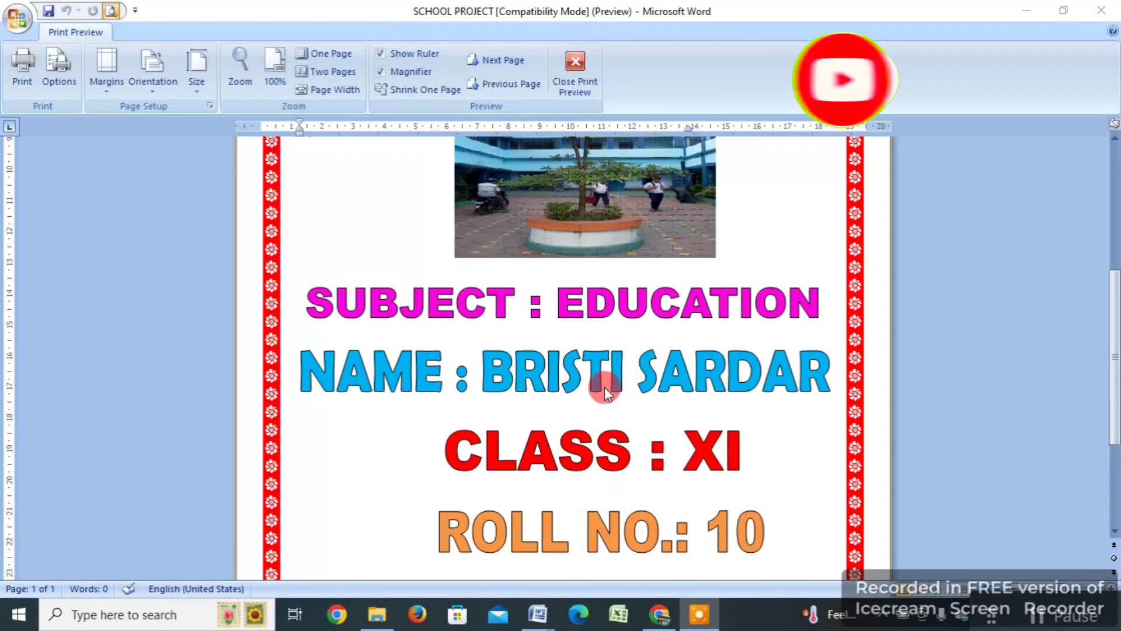
scroll(609, 485, down, 3)
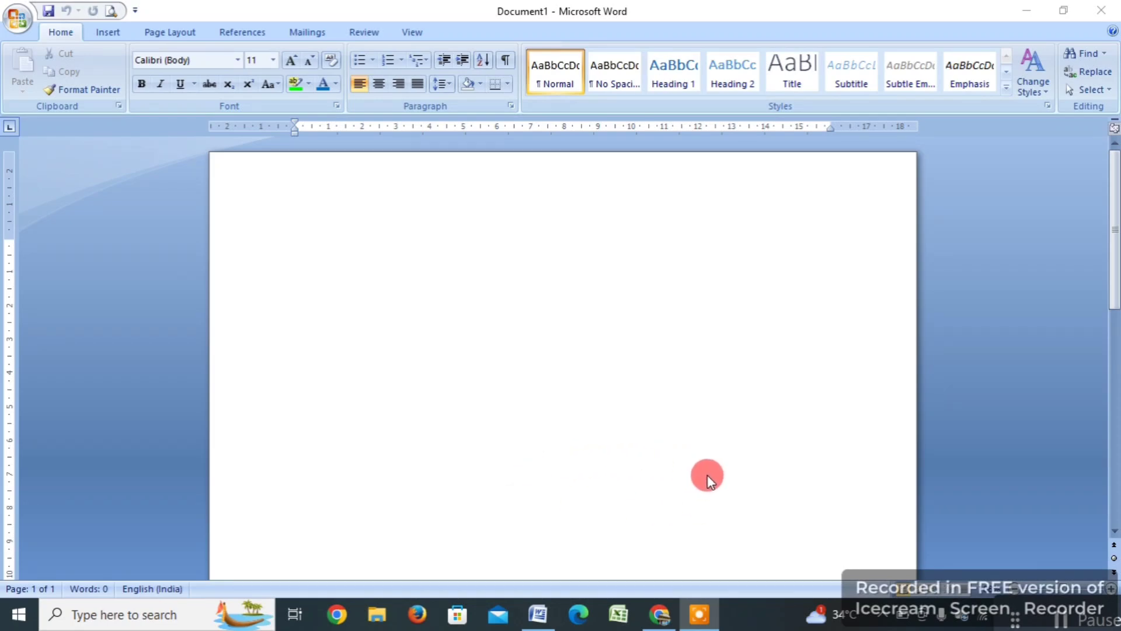
Create a new blank document.
click(18, 23)
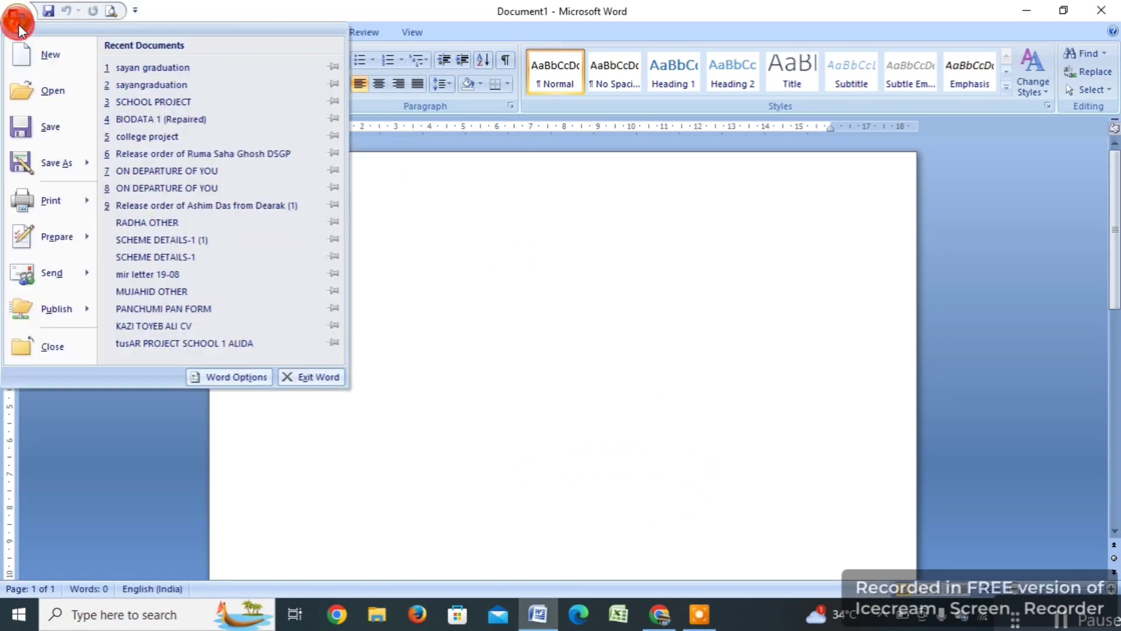
click(56, 56)
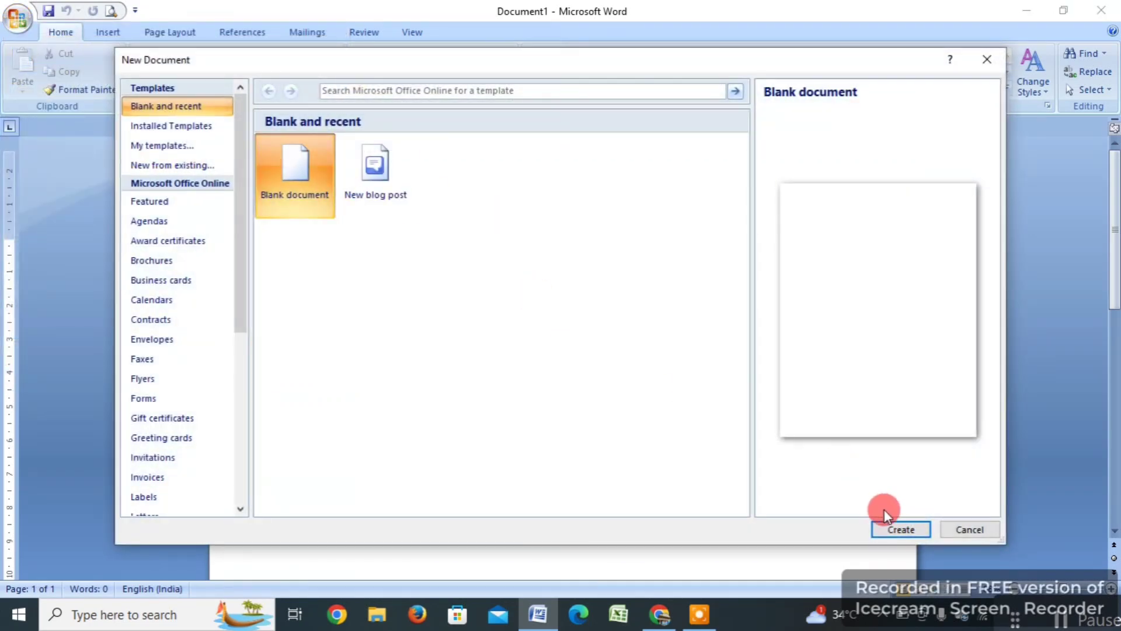
click(899, 529)
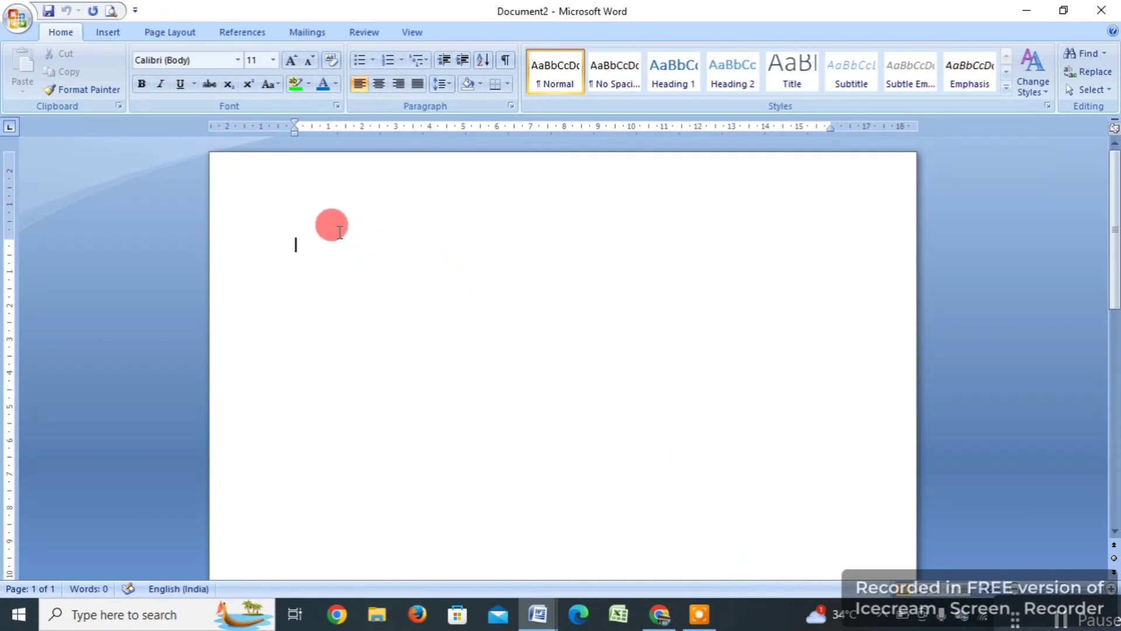
Choose a Box page border for the whole document with the art pattern of white pinwheel flowers on a solid black band.
click(175, 33)
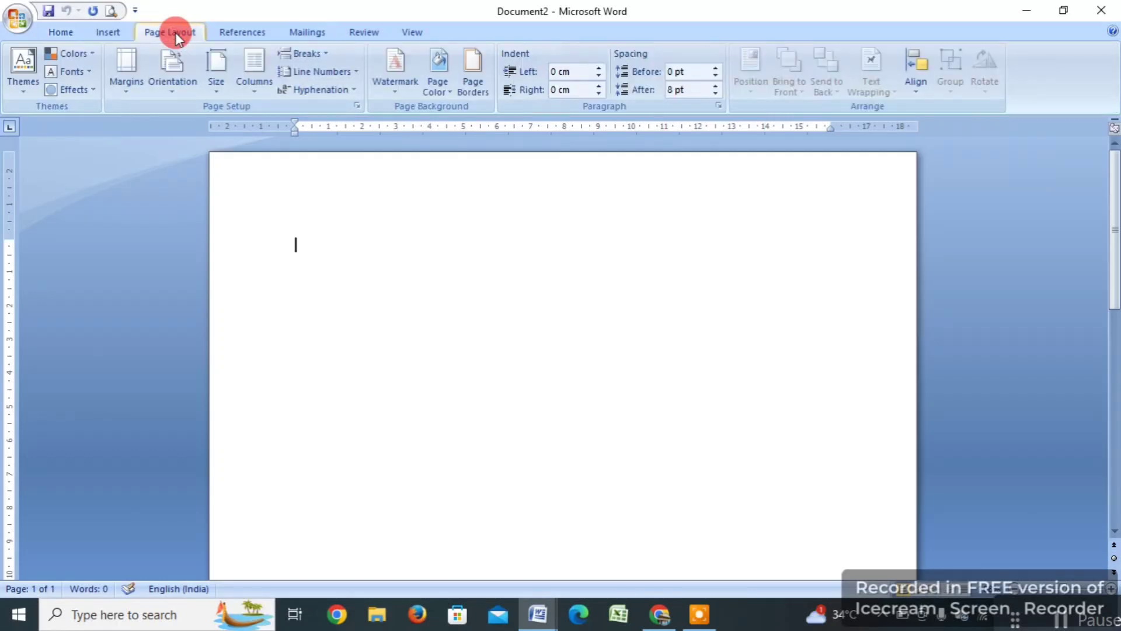
click(479, 90)
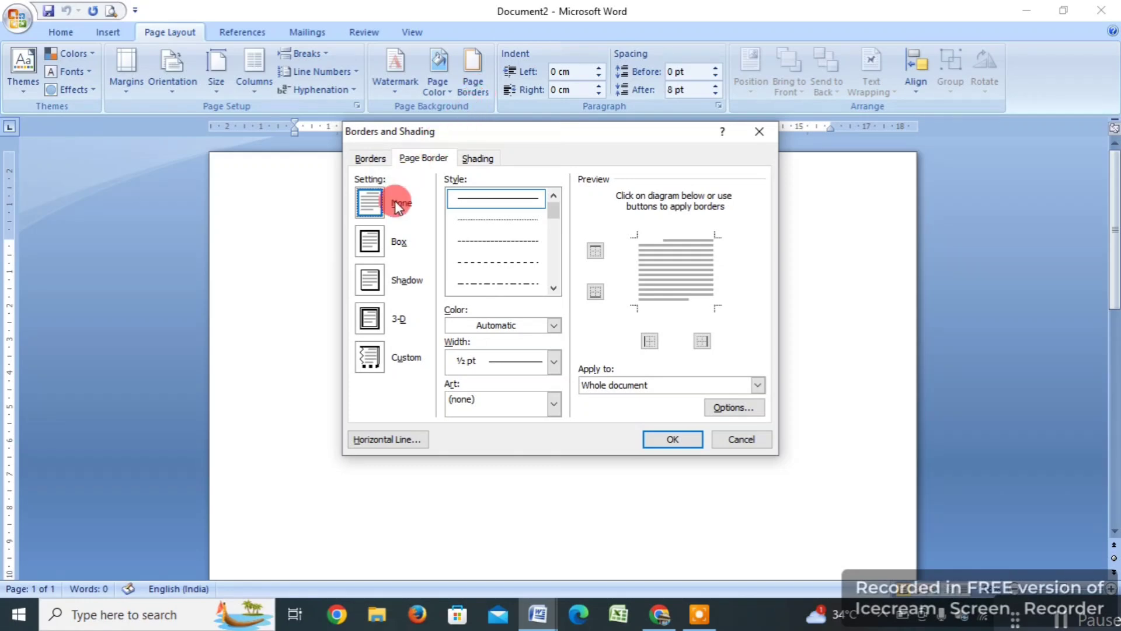
click(372, 241)
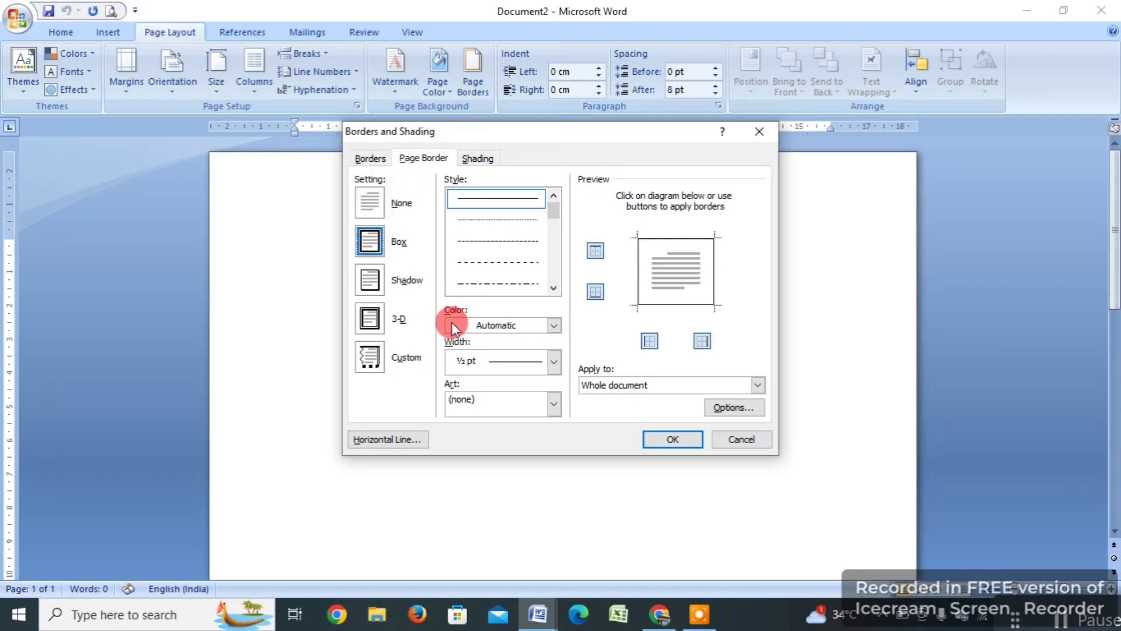
click(555, 405)
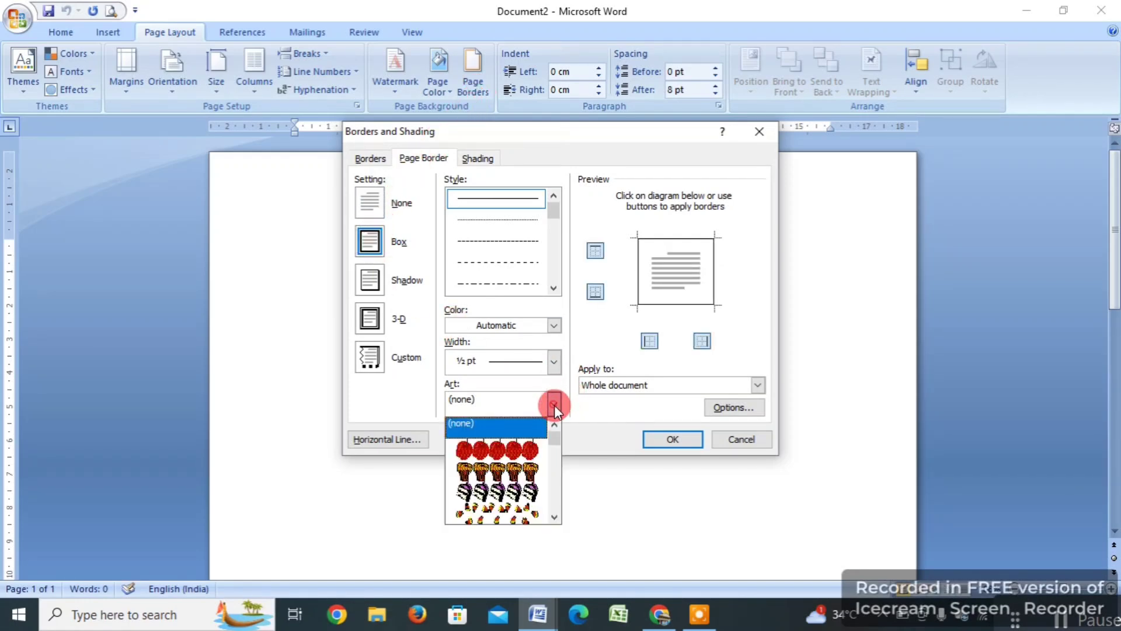
scroll(513, 471, down, 3)
scroll(512, 483, down, 10)
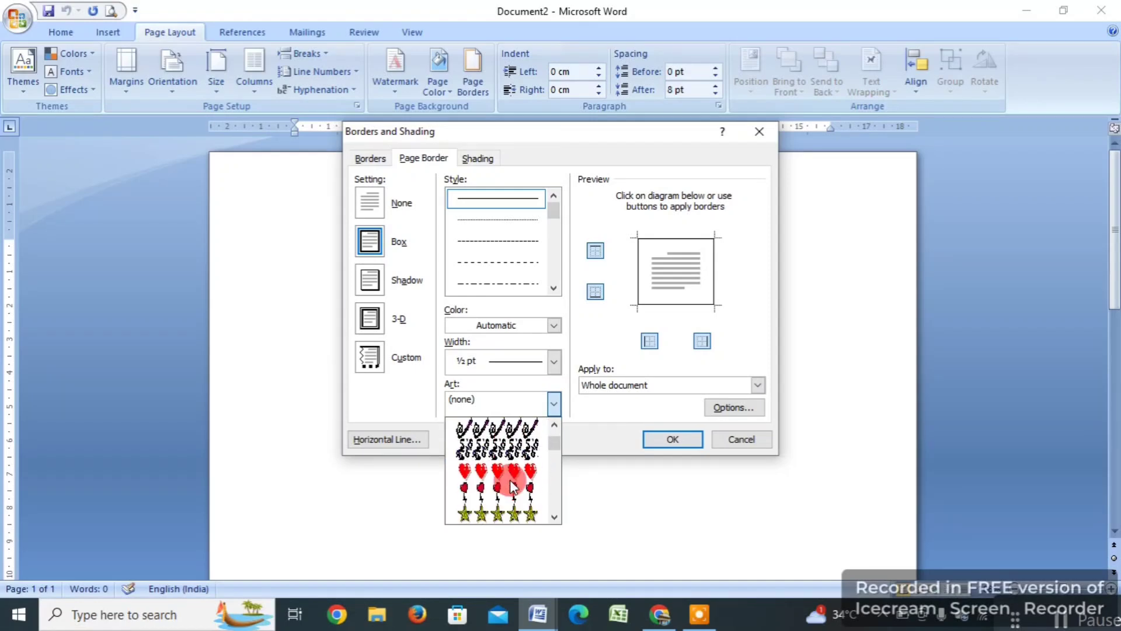
scroll(512, 484, down, 8)
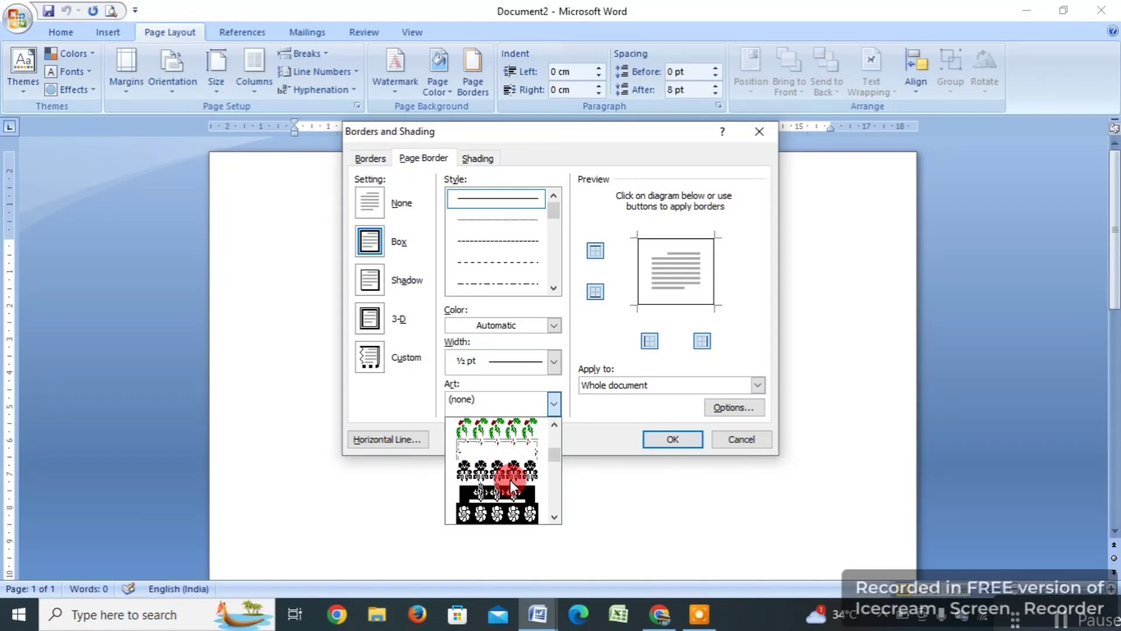
scroll(510, 479, down, 1)
click(497, 492)
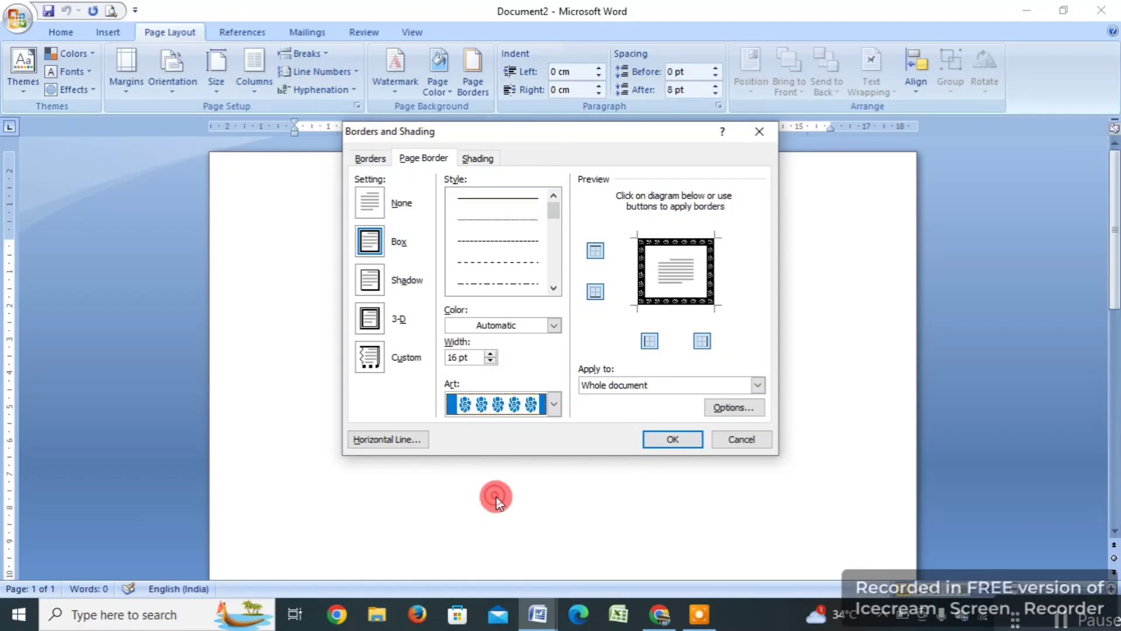
Set the page border color to standard red.
click(553, 325)
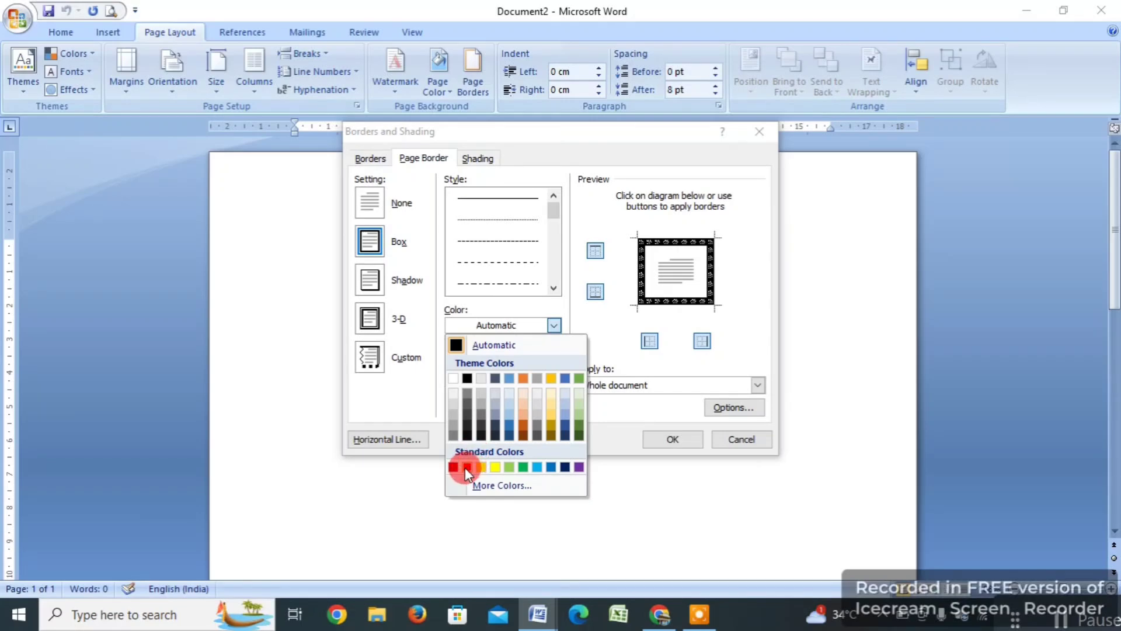
click(552, 324)
click(456, 436)
click(468, 467)
Pick an orange-red shade from the extended color palette for the page border and apply the border to the document.
click(497, 484)
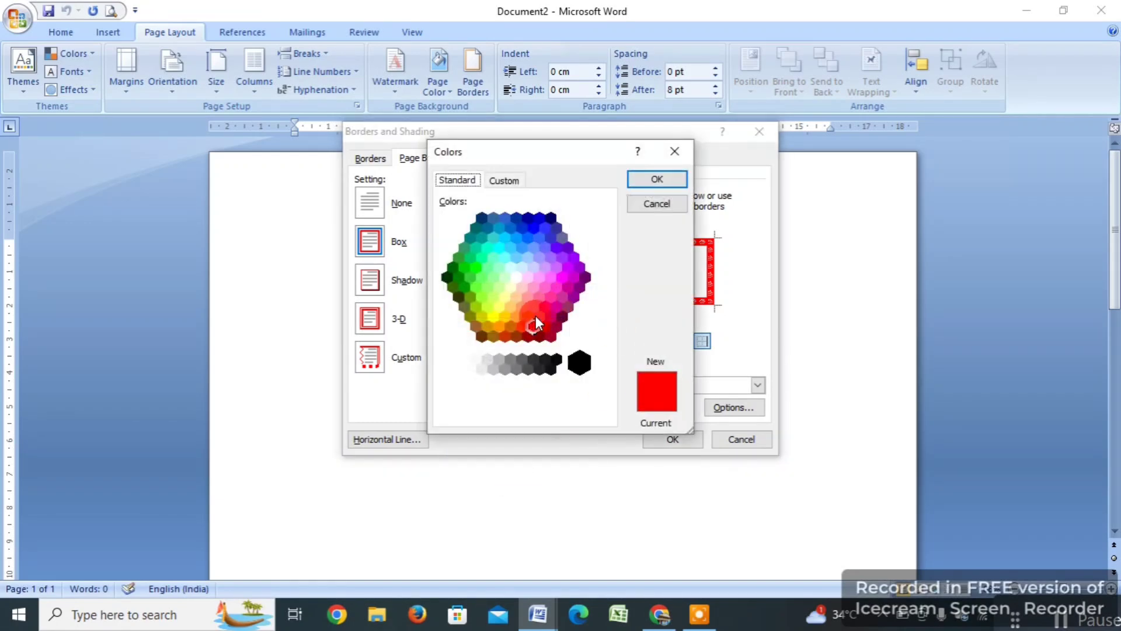
click(538, 310)
click(522, 324)
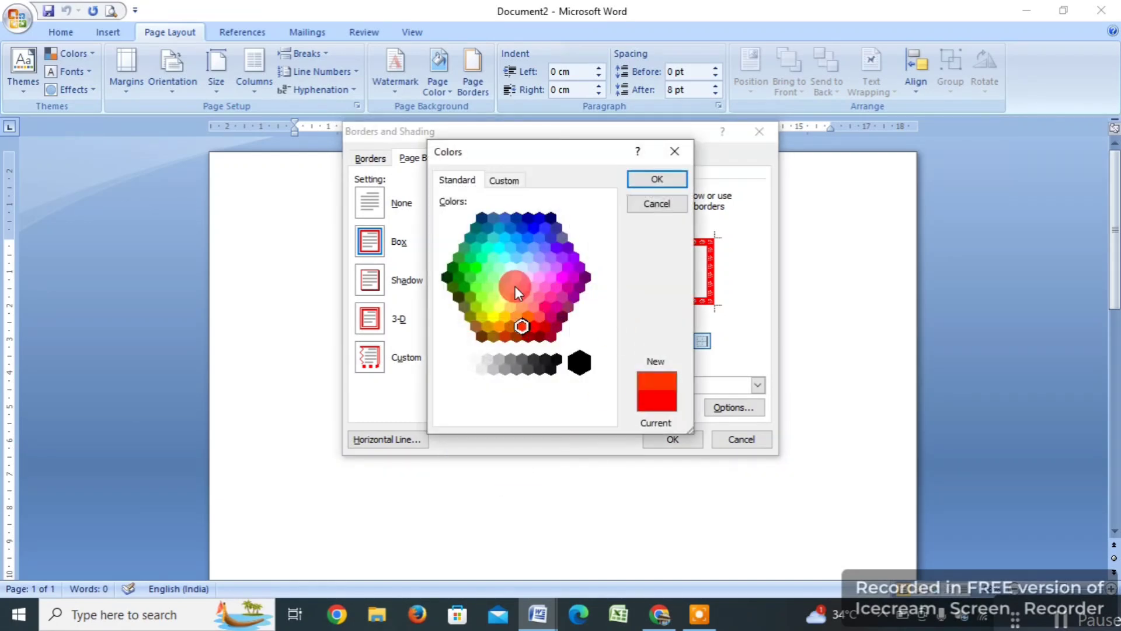
click(503, 277)
click(478, 279)
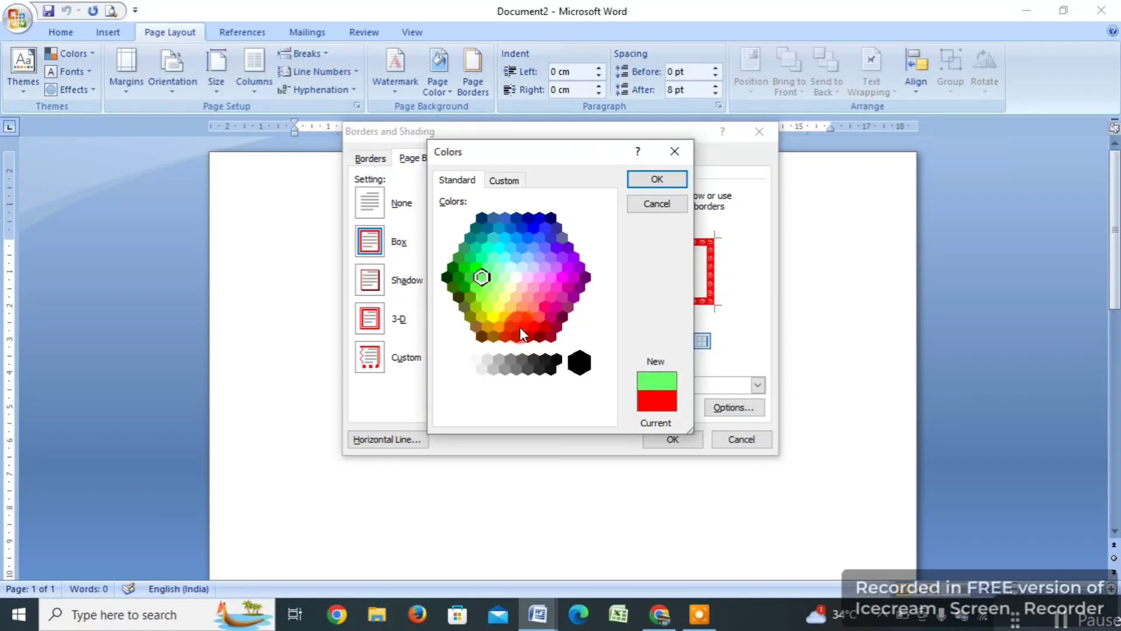
click(521, 326)
click(635, 181)
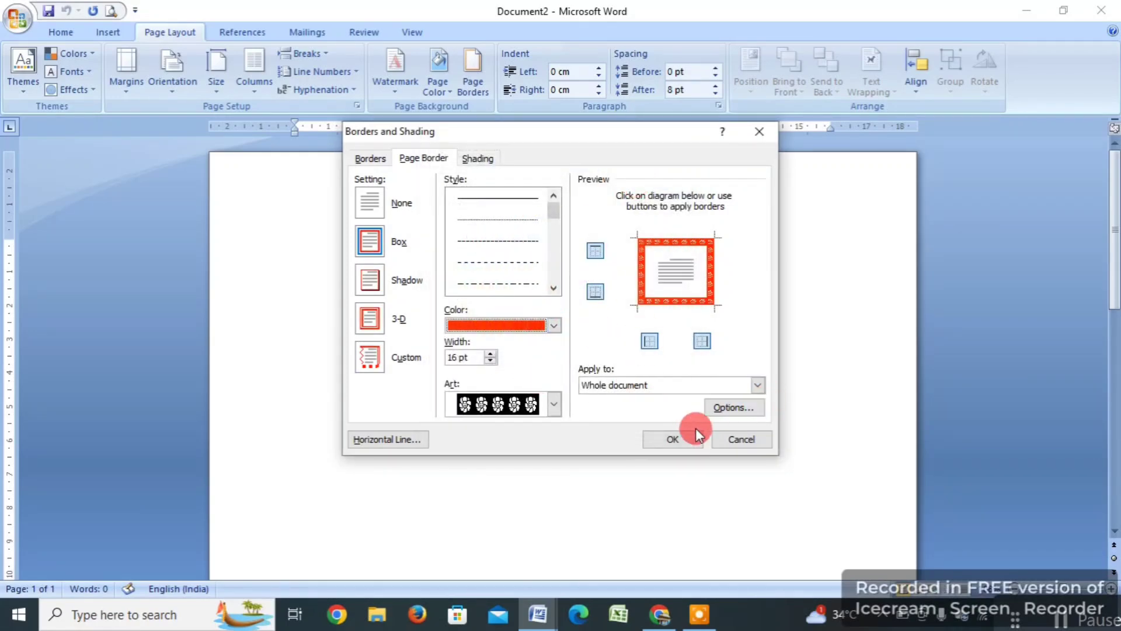
click(678, 439)
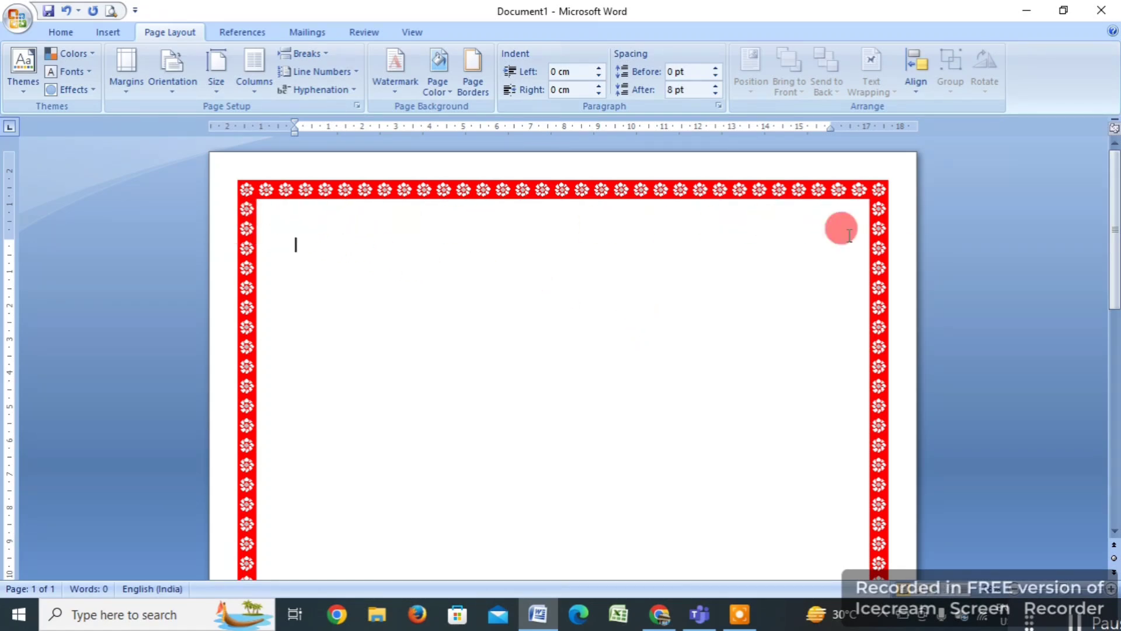
Switch to Chrome and search Google for "border corner design".
click(659, 613)
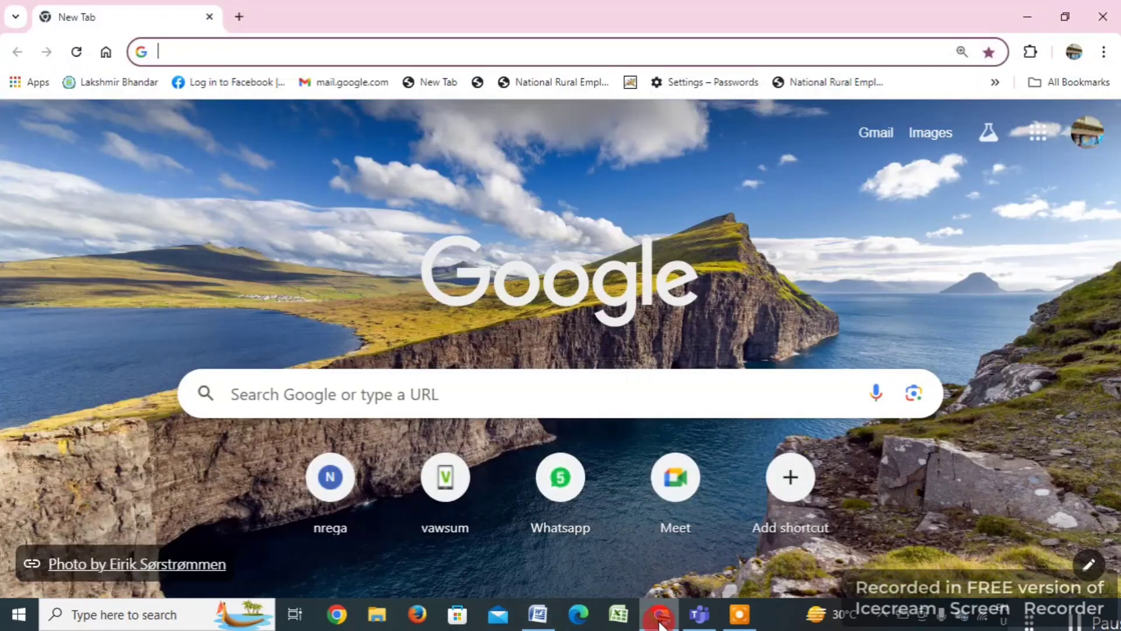
click(241, 50)
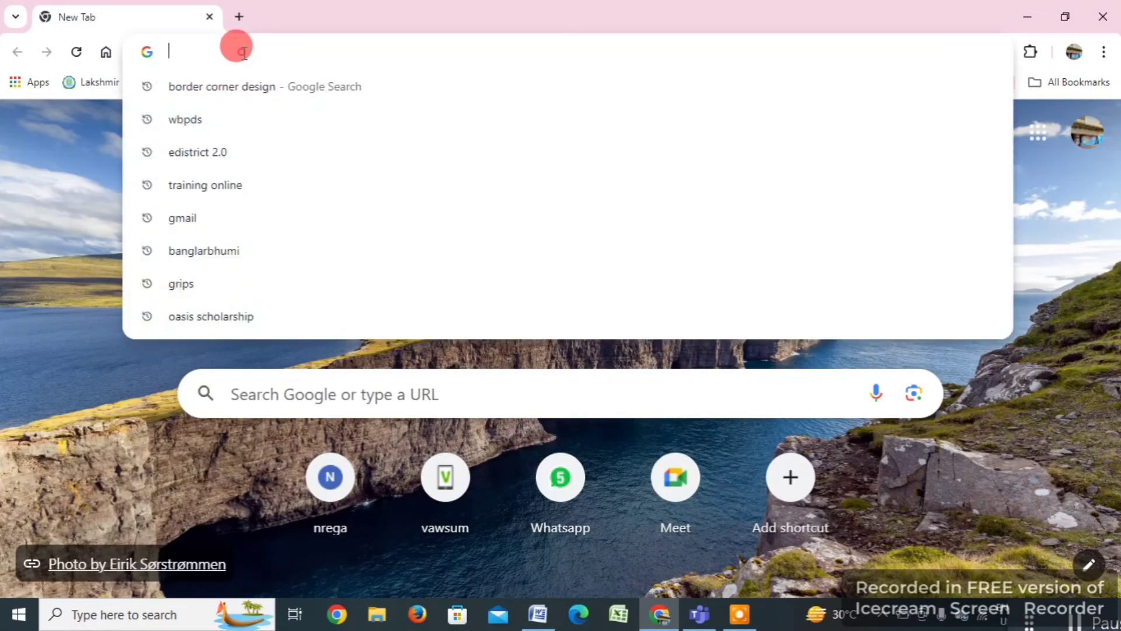
text(border corner design)
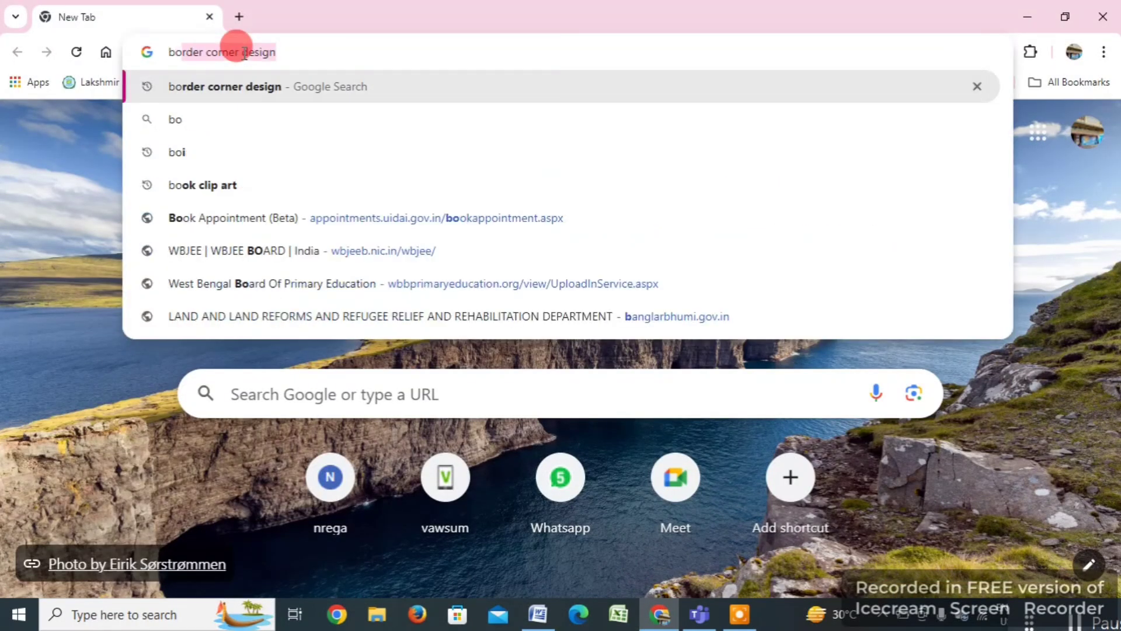
key(Right)
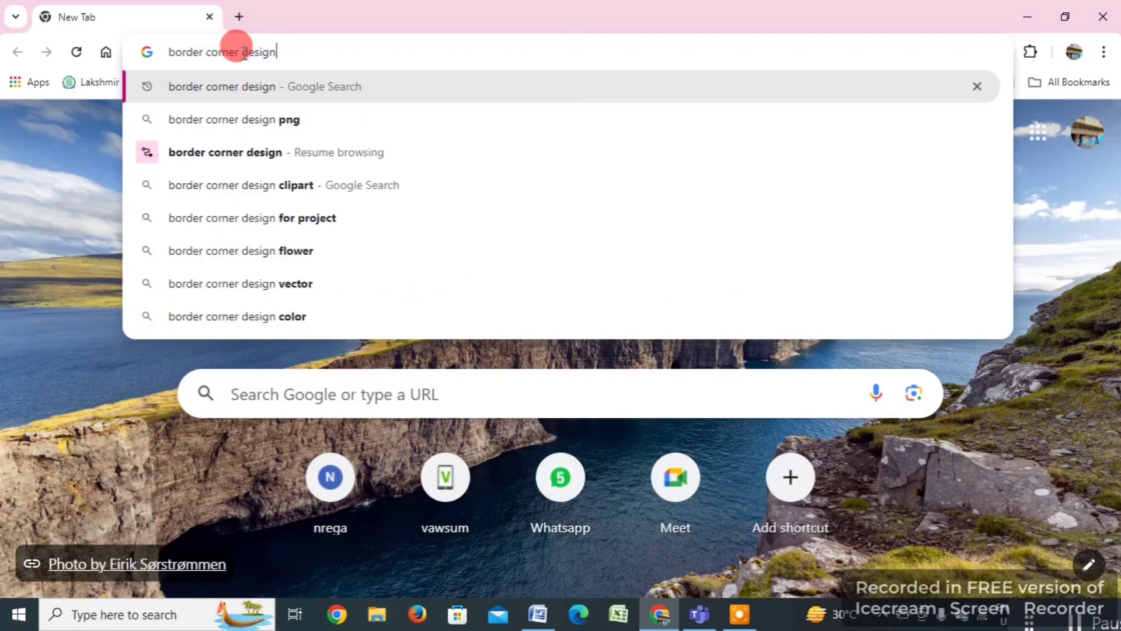
key(Return)
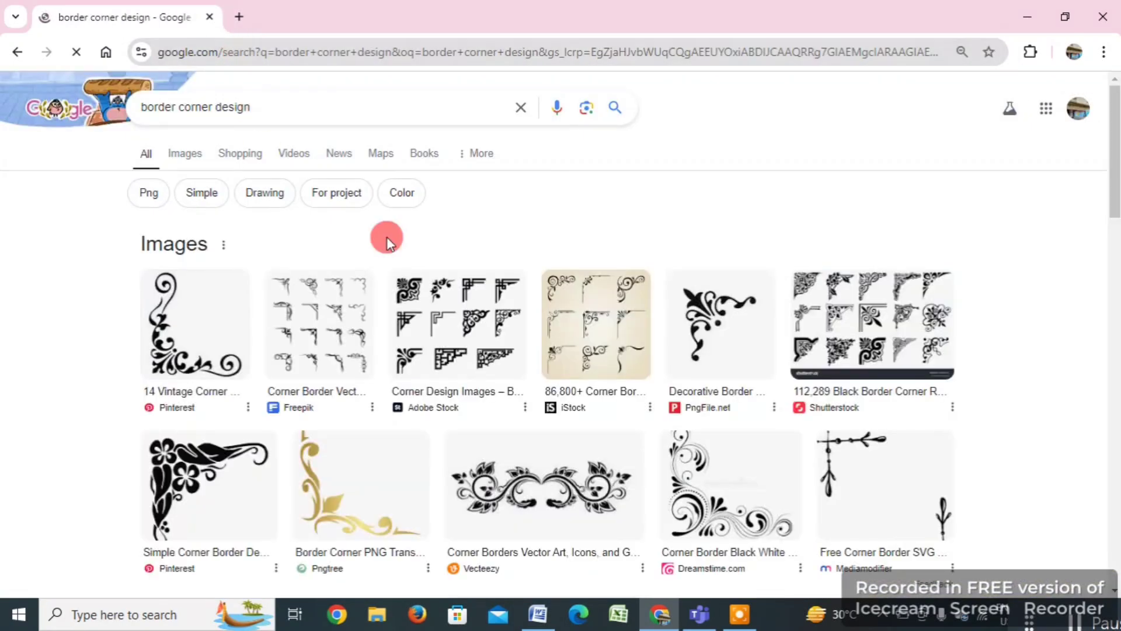
Browse the full image results and open the preview of the blue-purple corner ornament from Pngtree.
scroll(660, 403, down, 2)
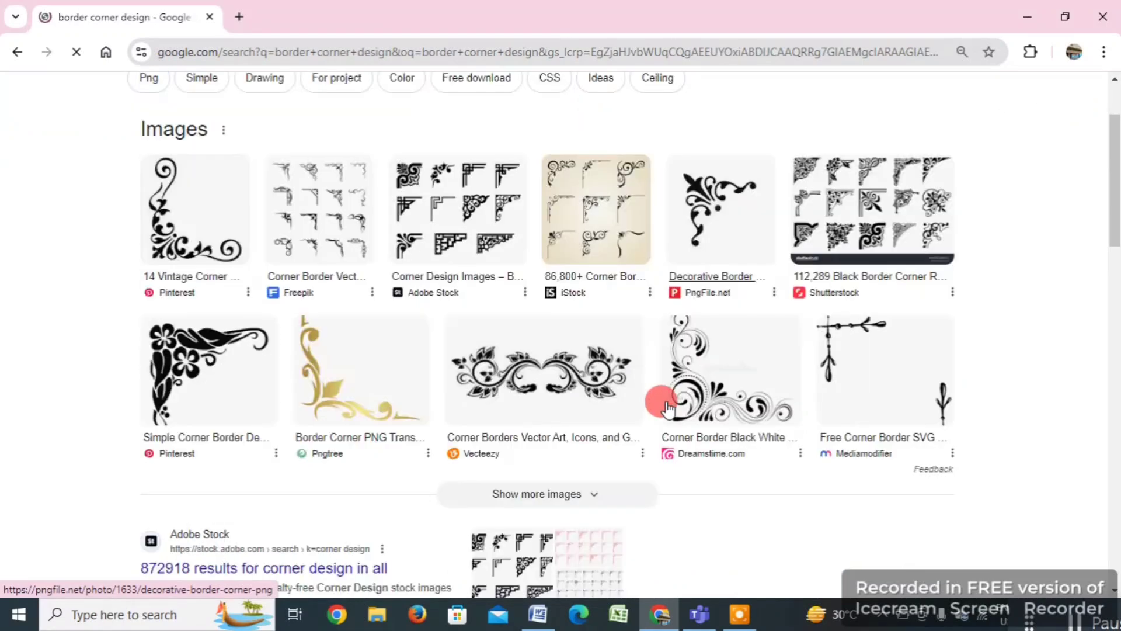
scroll(666, 402, down, 2)
click(517, 367)
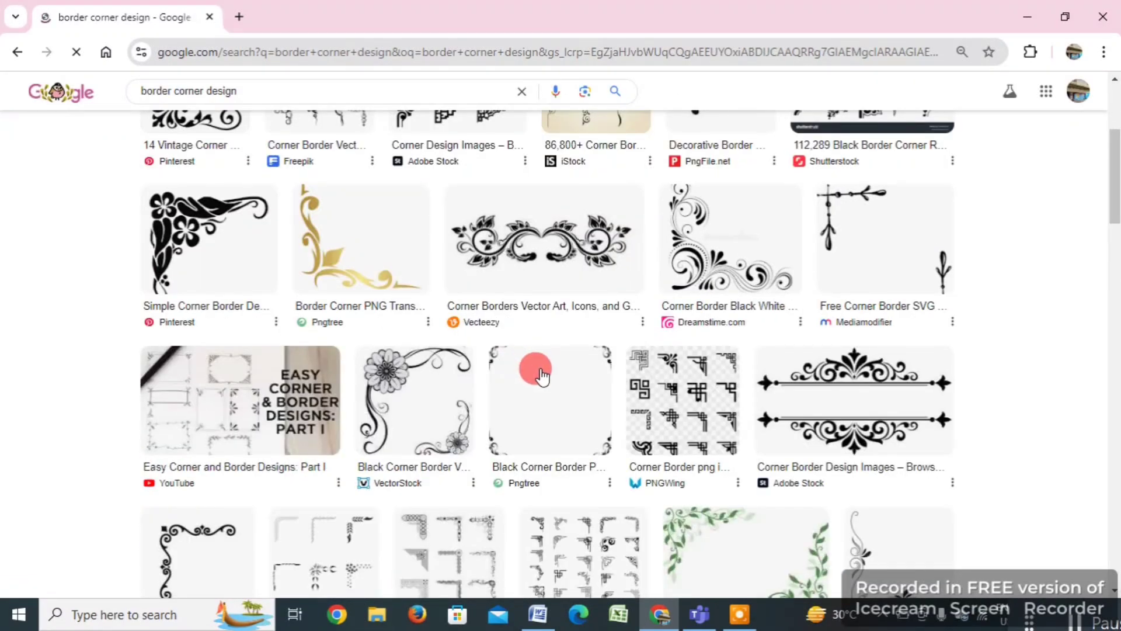
scroll(542, 375, down, 3)
scroll(542, 375, down, 1)
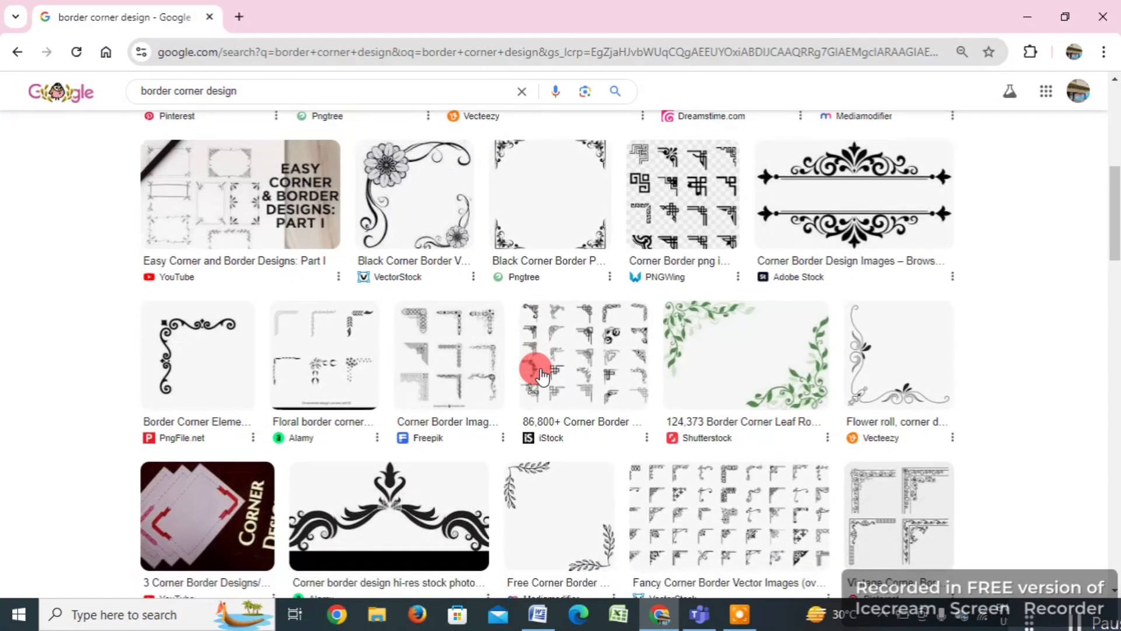
scroll(542, 375, down, 3)
scroll(543, 371, down, 4)
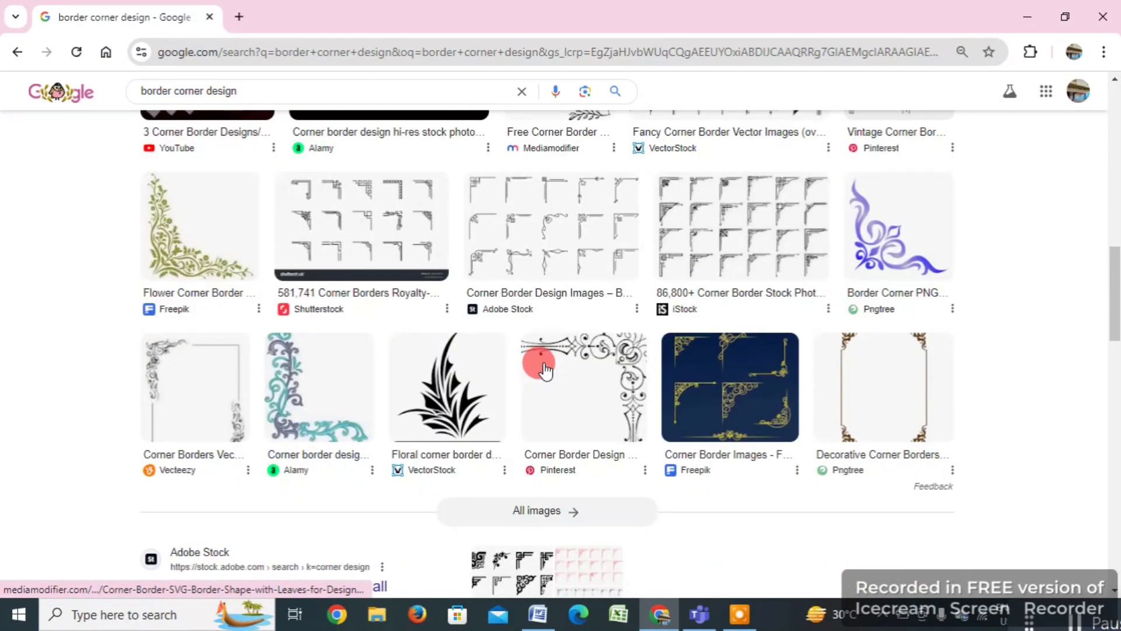
click(515, 525)
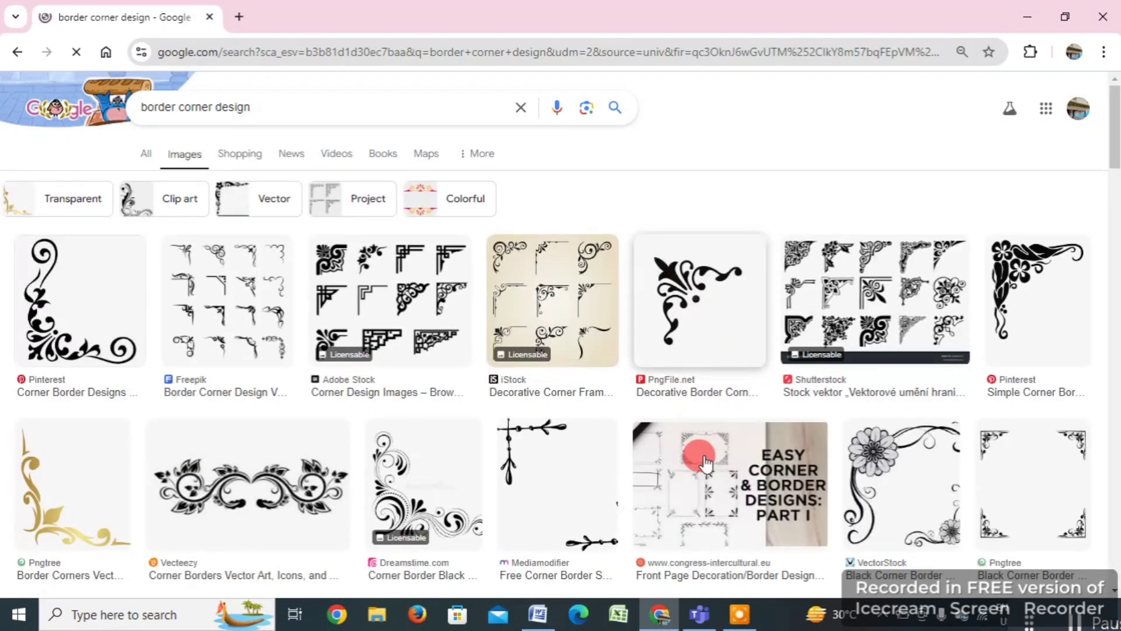
scroll(927, 388, down, 10)
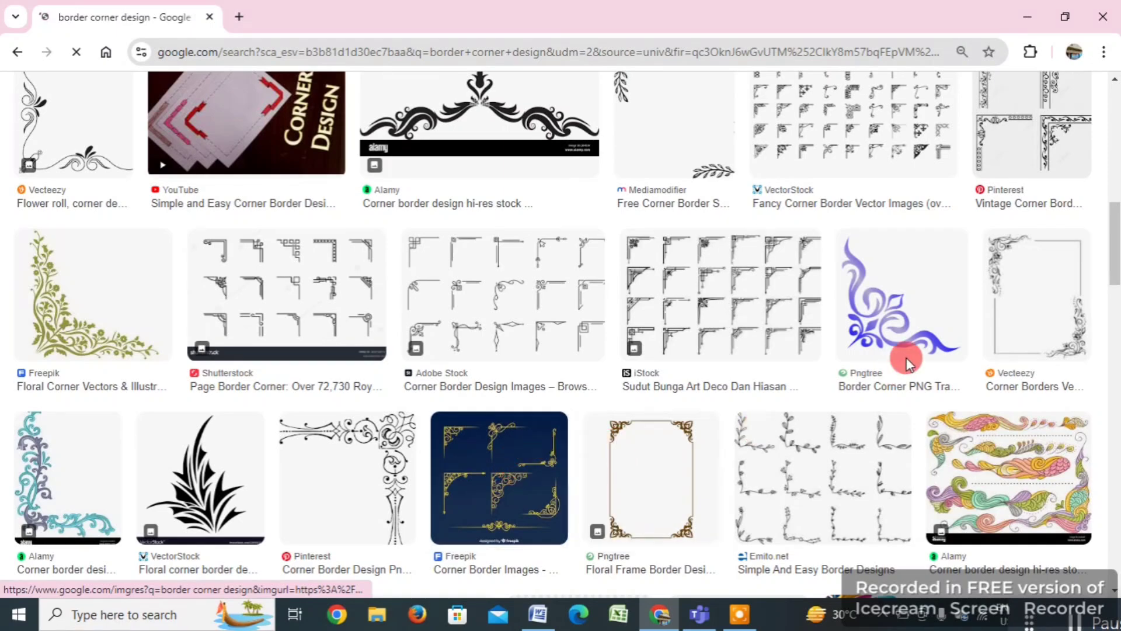
click(915, 307)
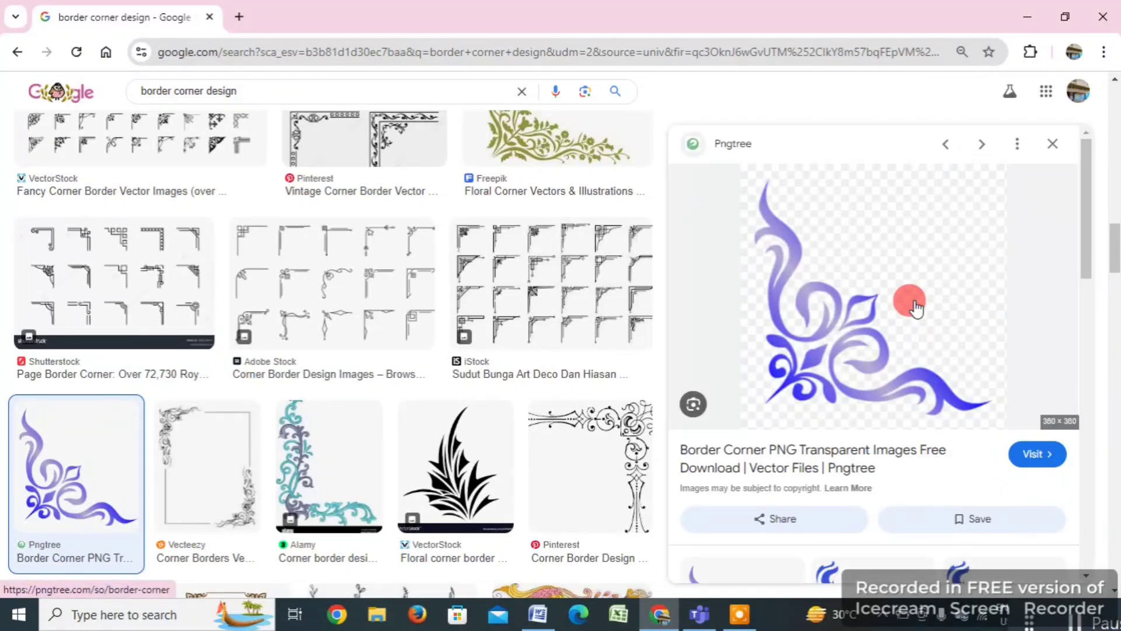
Save the Pngtree corner ornament image to the Desktop as a PNG named "boder corner".
right_click(870, 316)
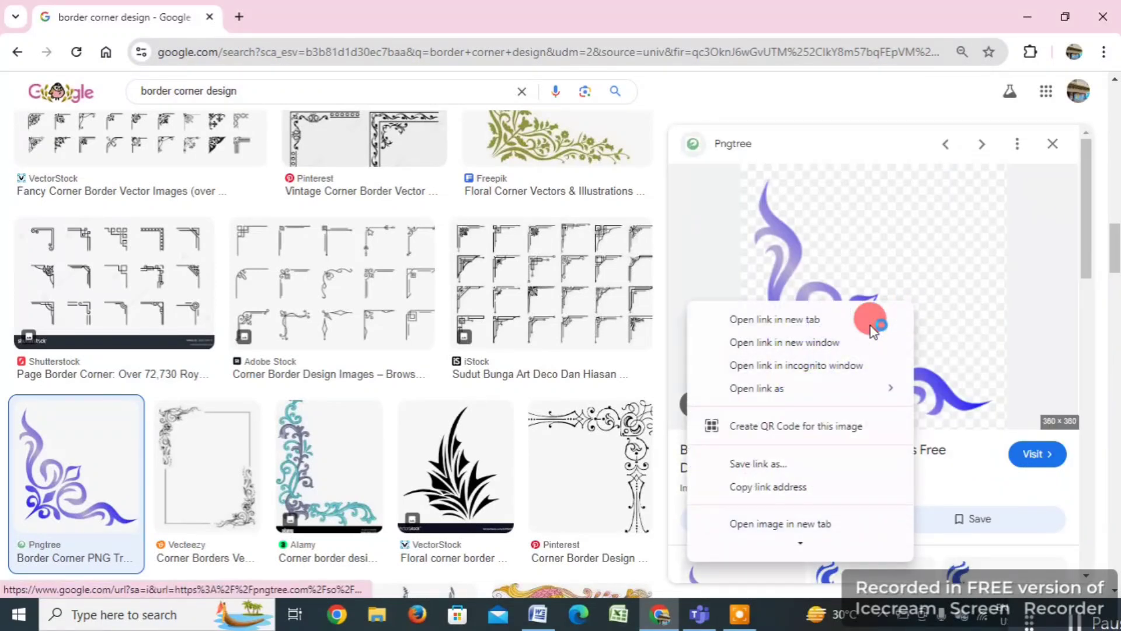
scroll(788, 552, down, 3)
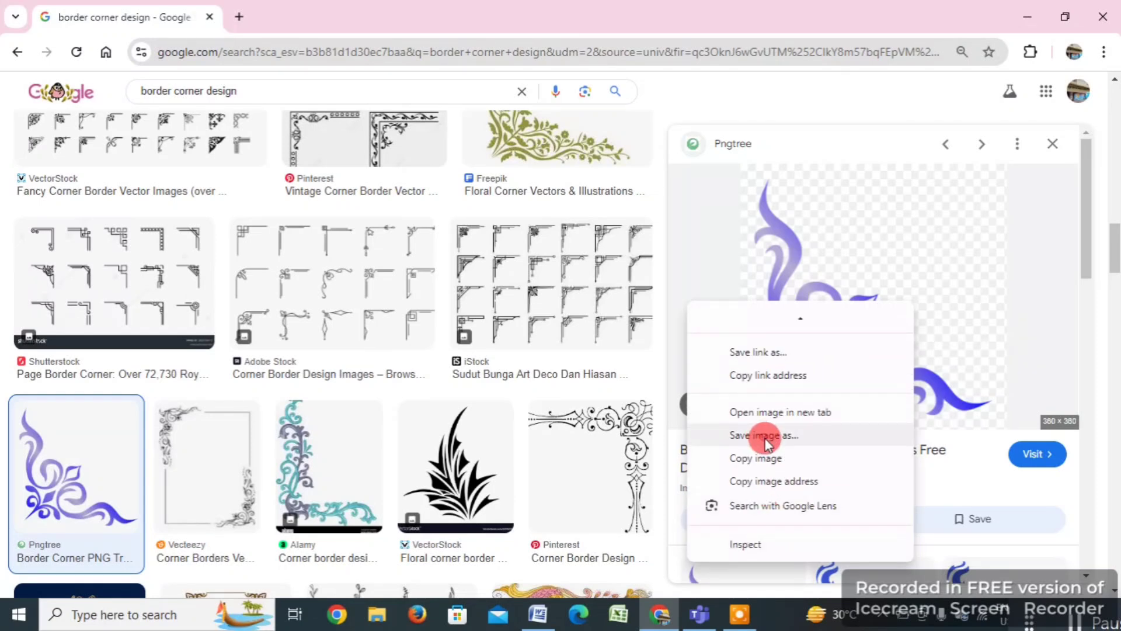
click(765, 443)
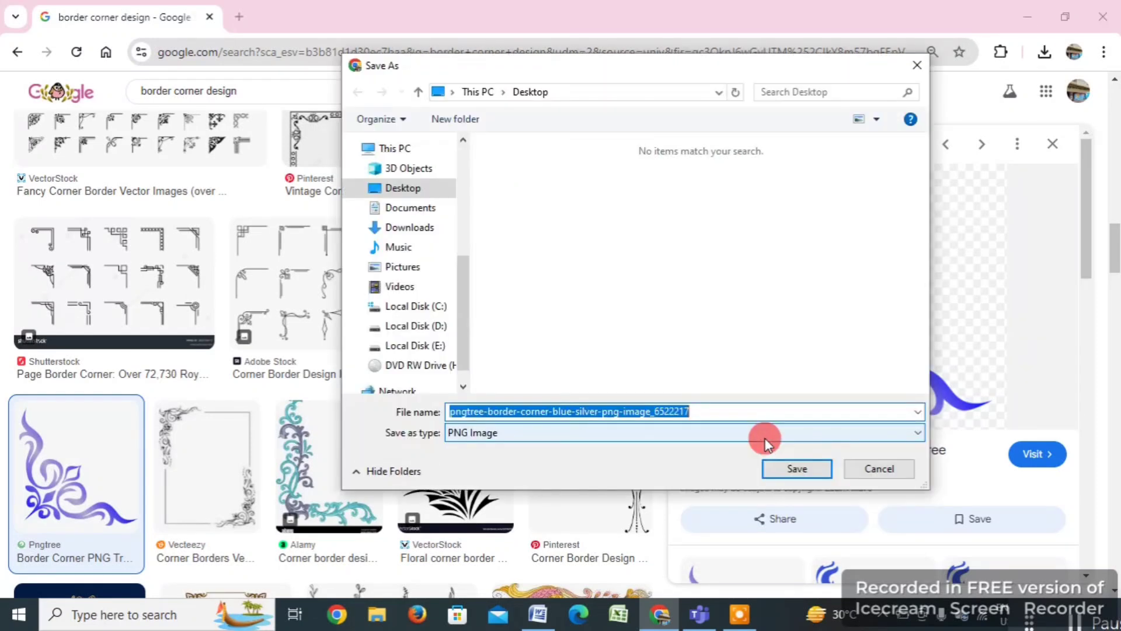
drag(460, 306, 461, 156)
click(402, 175)
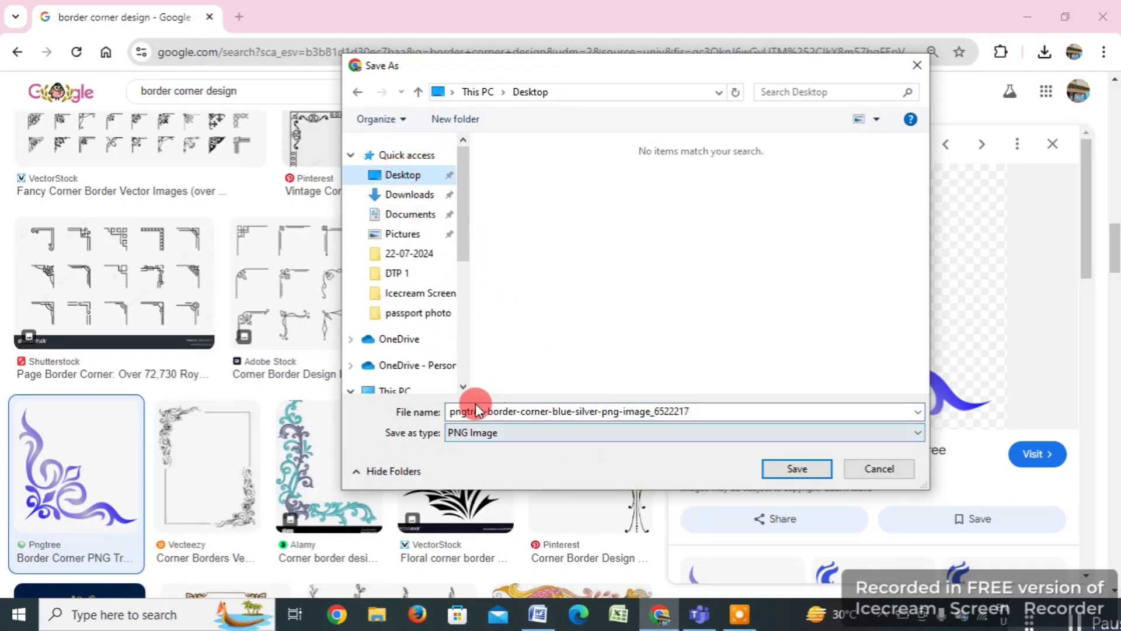
double_click(506, 411)
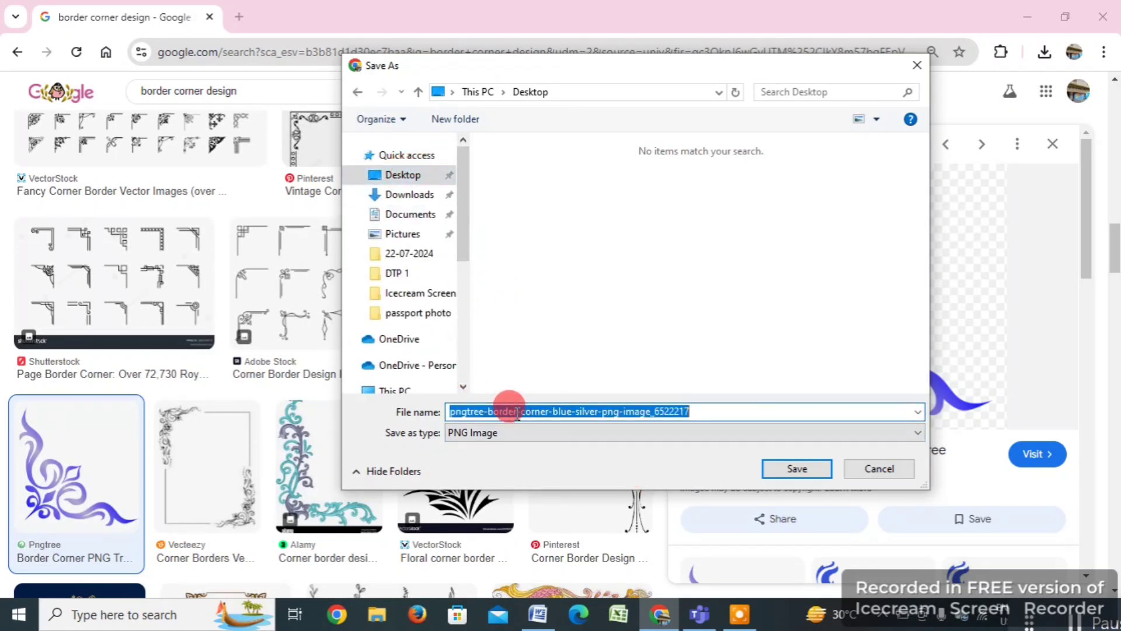
text(boder corner)
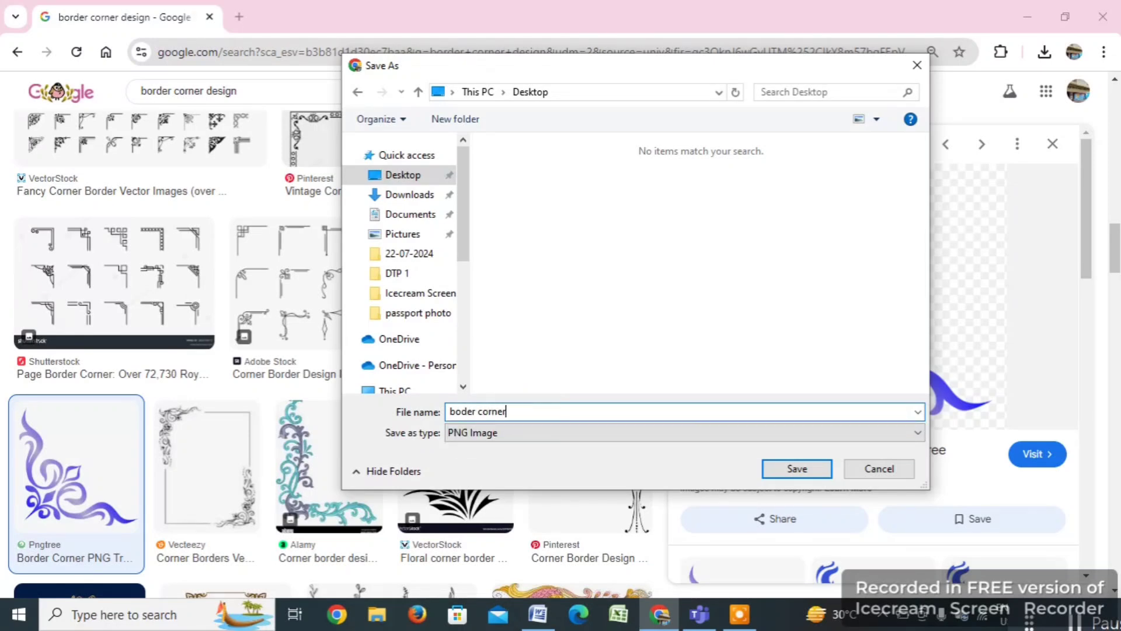
click(514, 405)
click(812, 468)
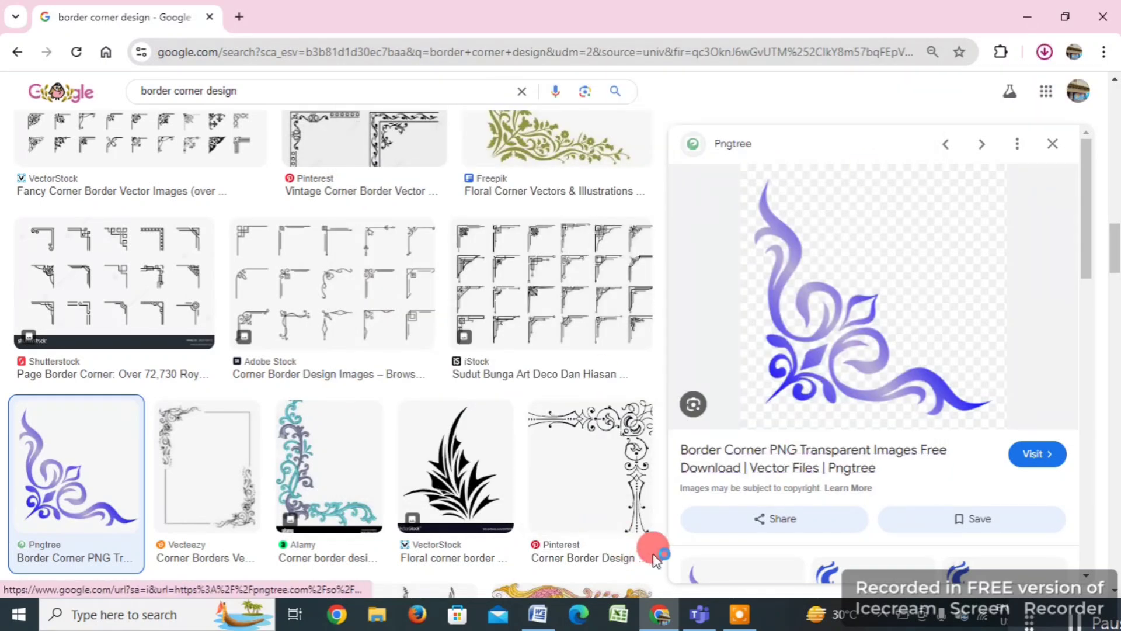
Switch to Word and insert the "boder corner" picture from the Desktop into the document.
click(537, 620)
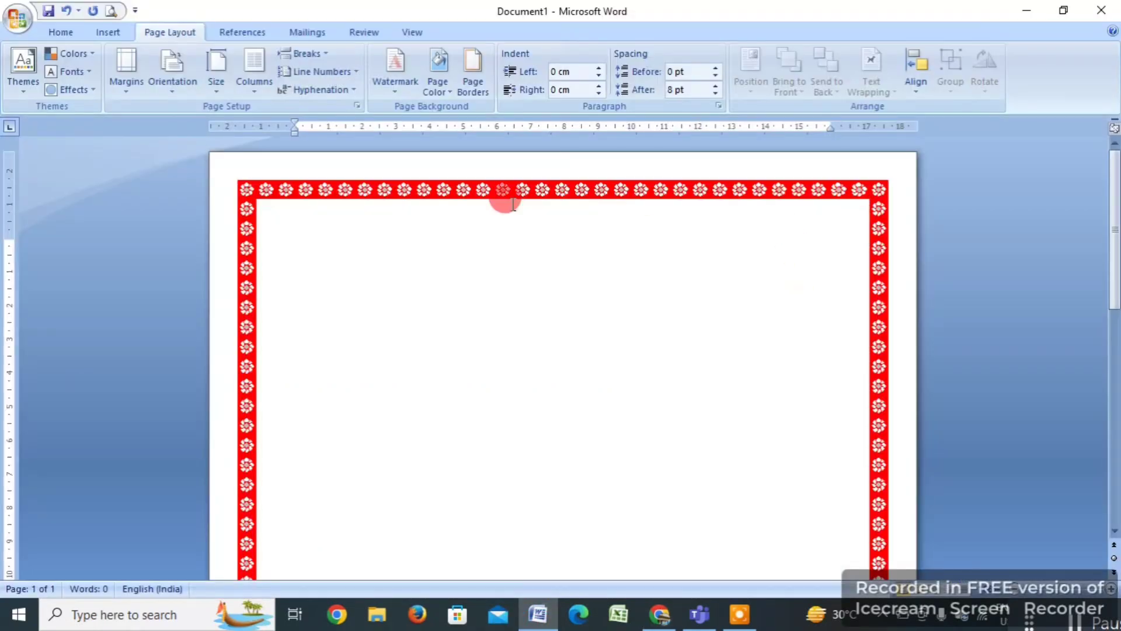
click(105, 36)
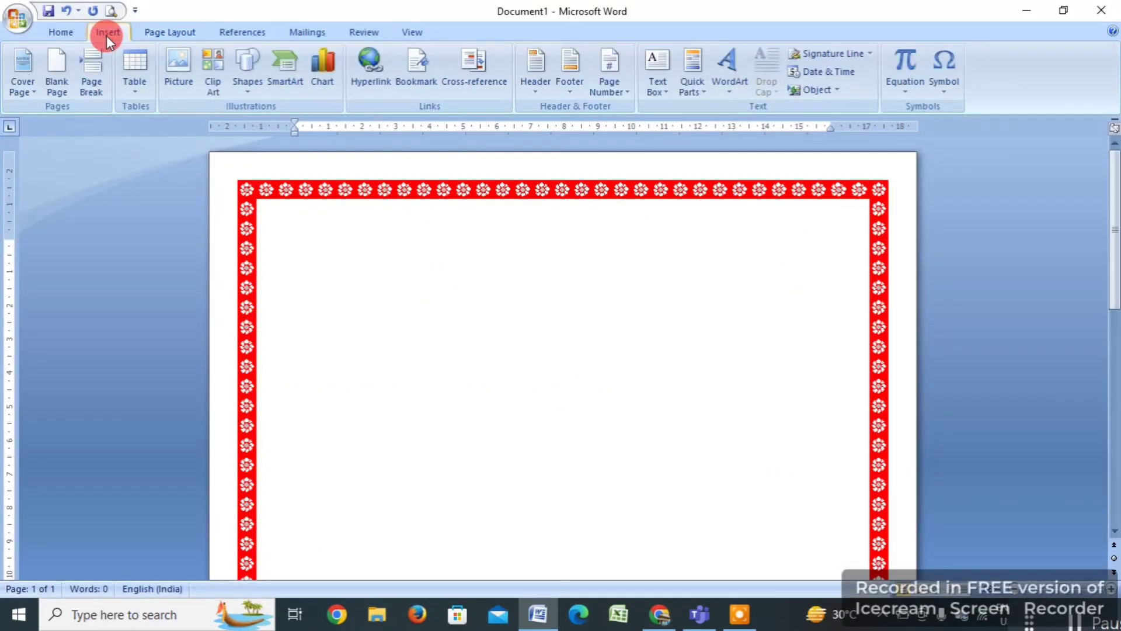
click(181, 82)
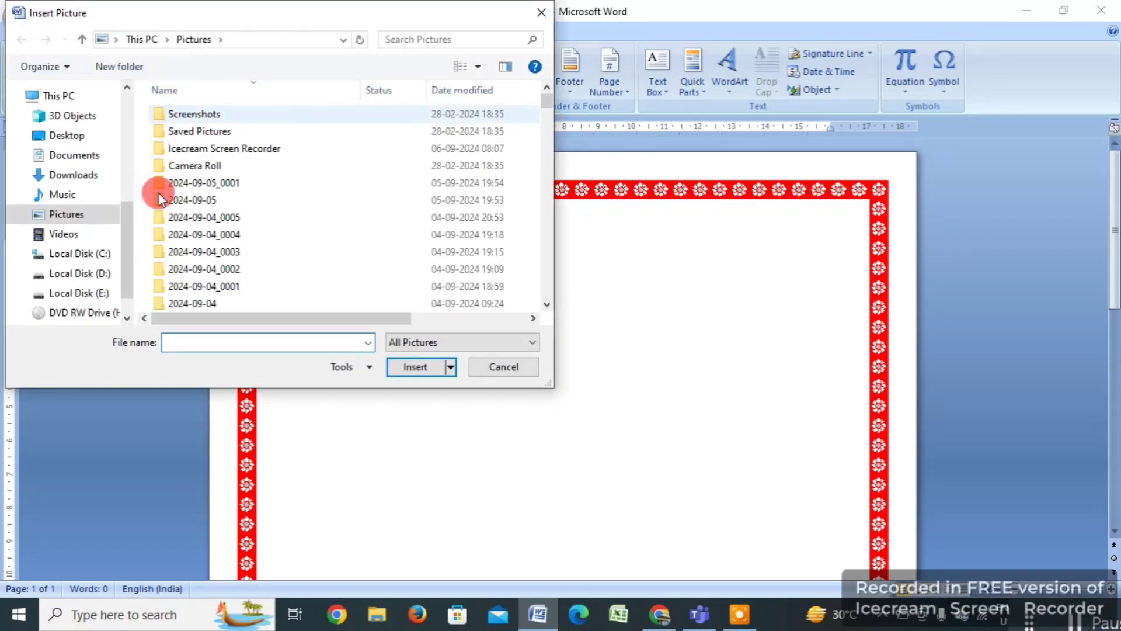
drag(127, 255, 127, 127)
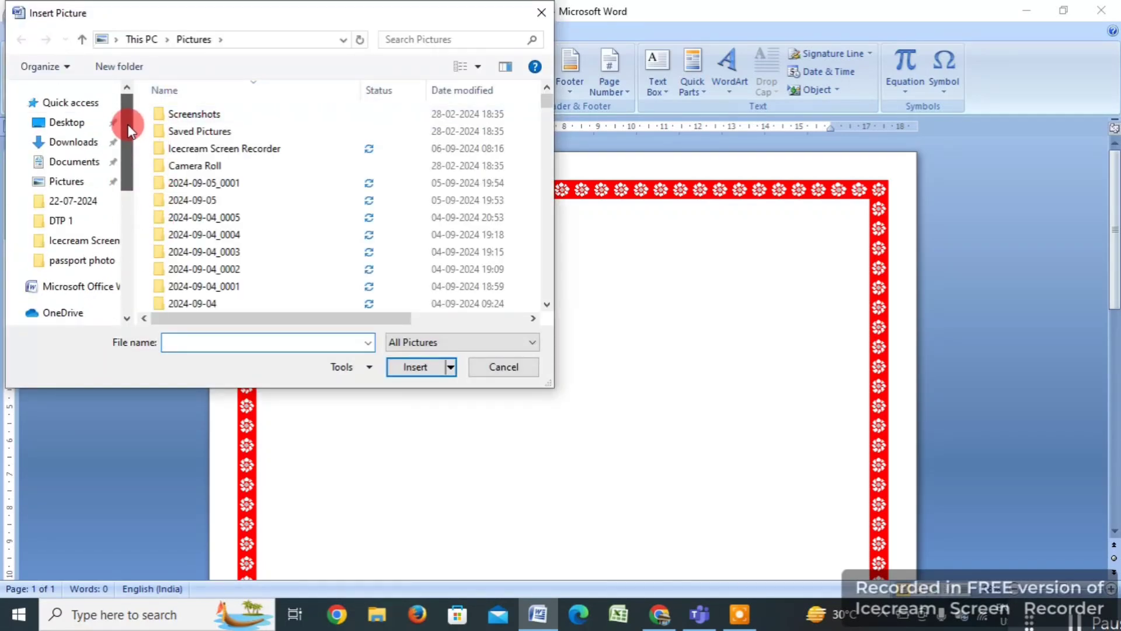
click(82, 124)
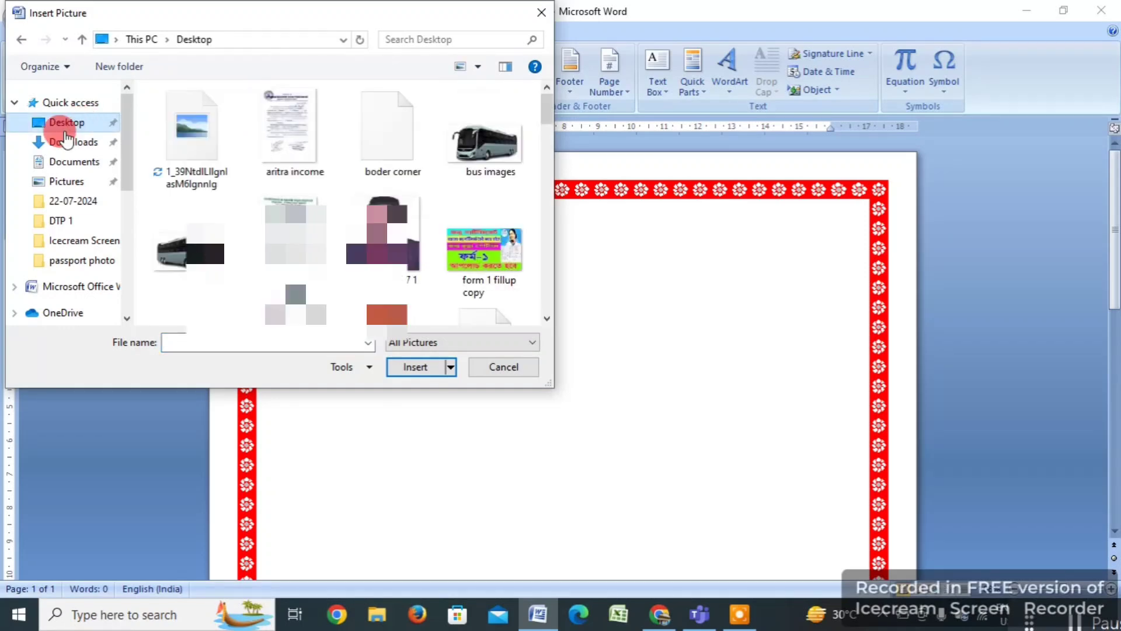
click(360, 129)
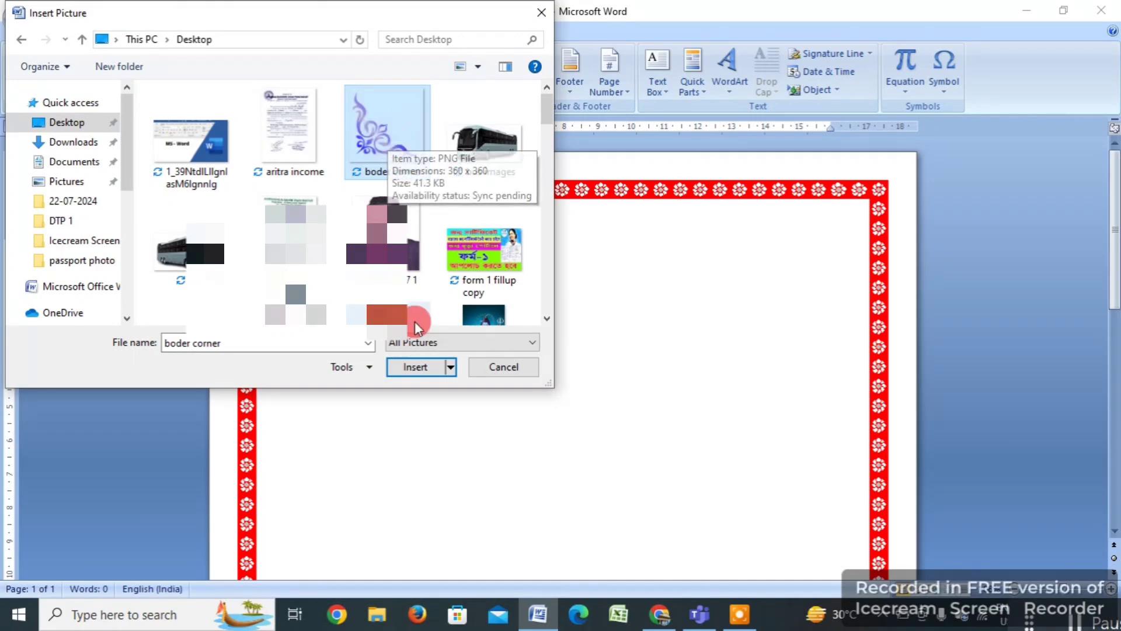
click(413, 366)
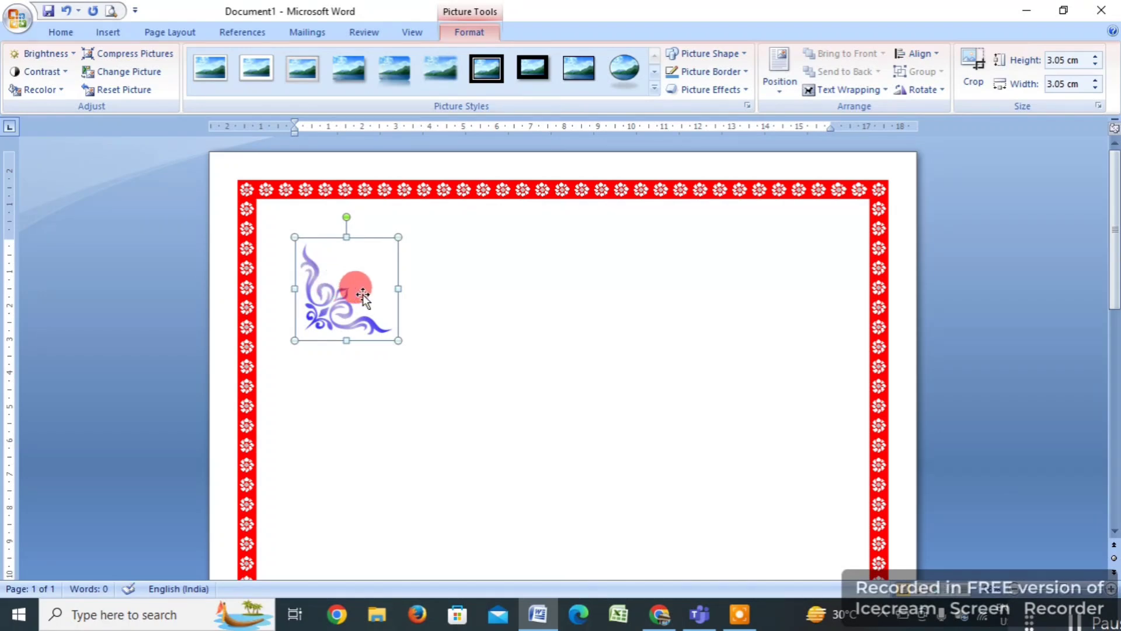
Set the ornament's text wrapping to Tight and move it near the upper-left corner of the page border.
drag(331, 302, 595, 316)
drag(324, 307, 491, 304)
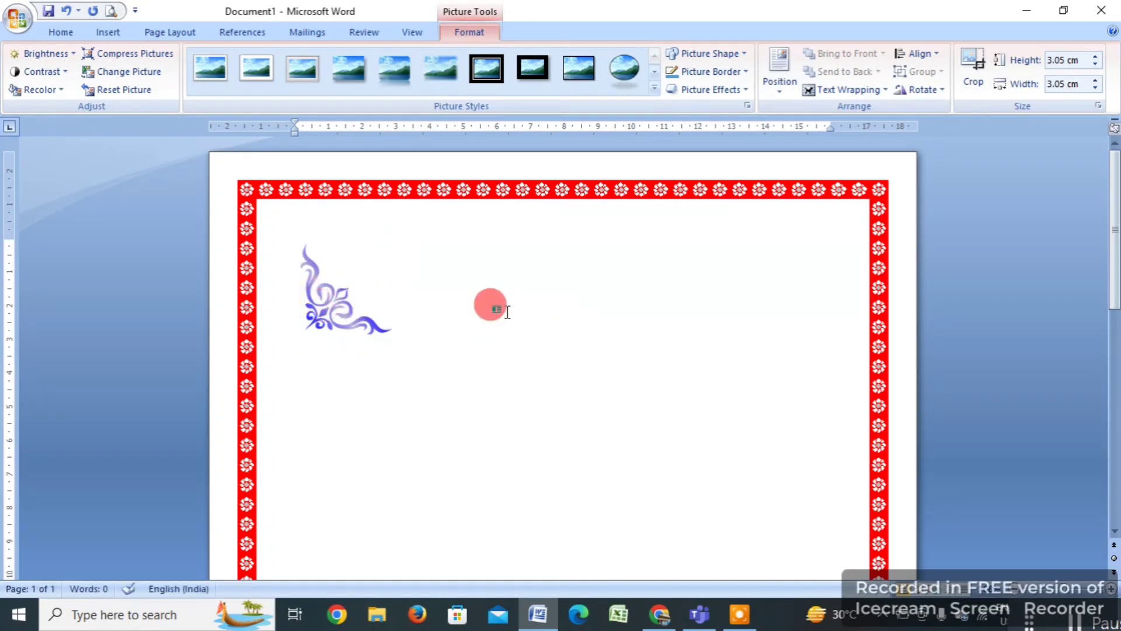
click(326, 295)
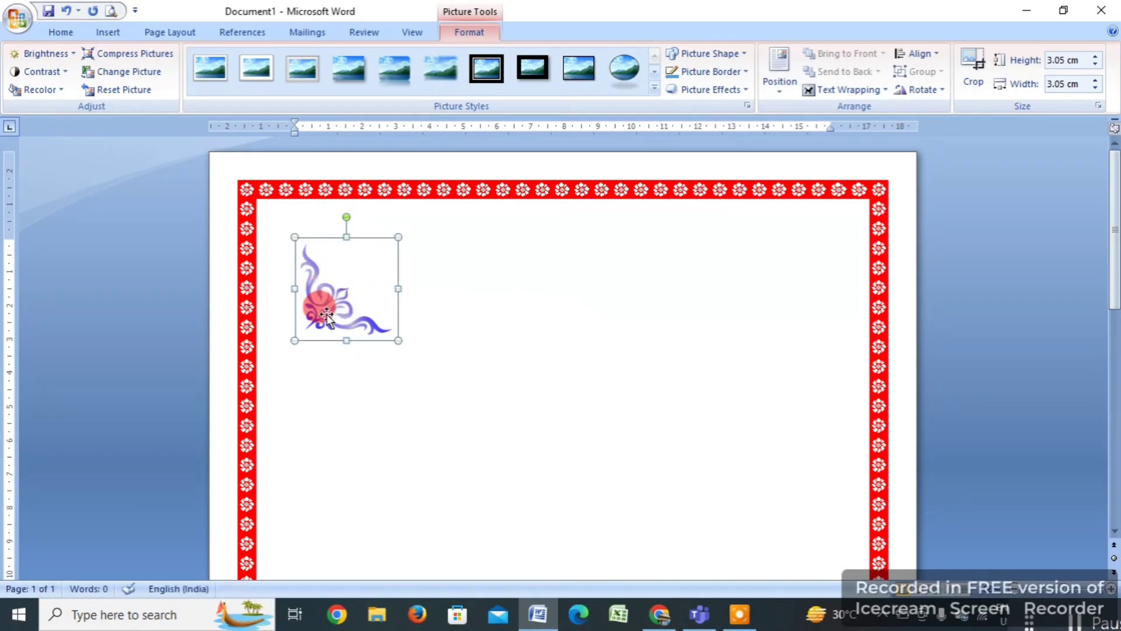
click(835, 90)
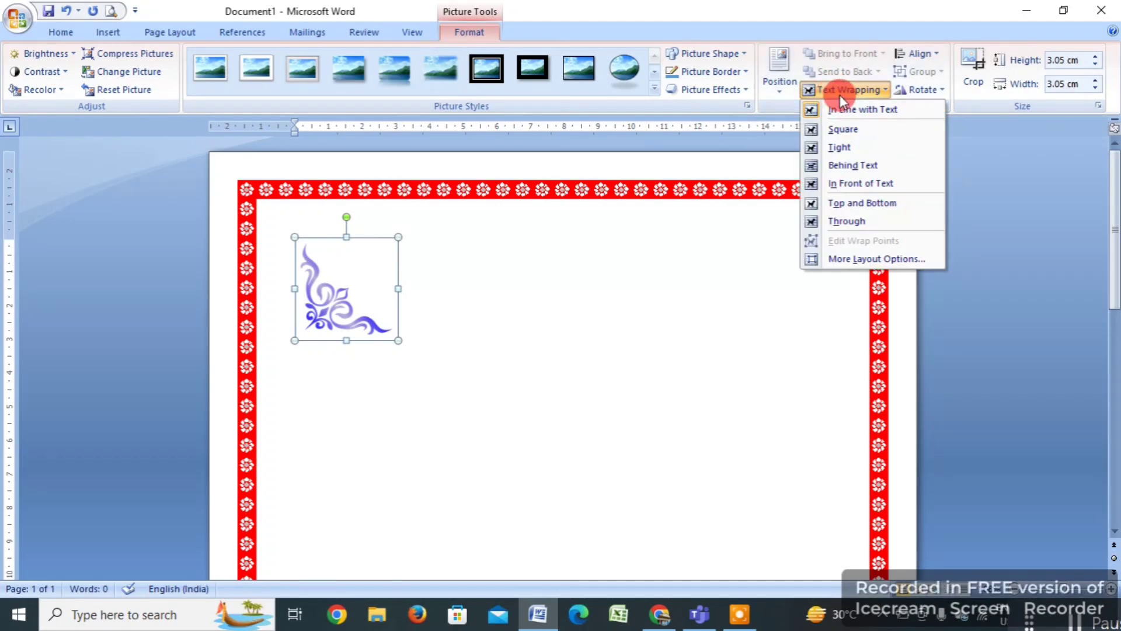
click(837, 148)
drag(354, 304, 308, 260)
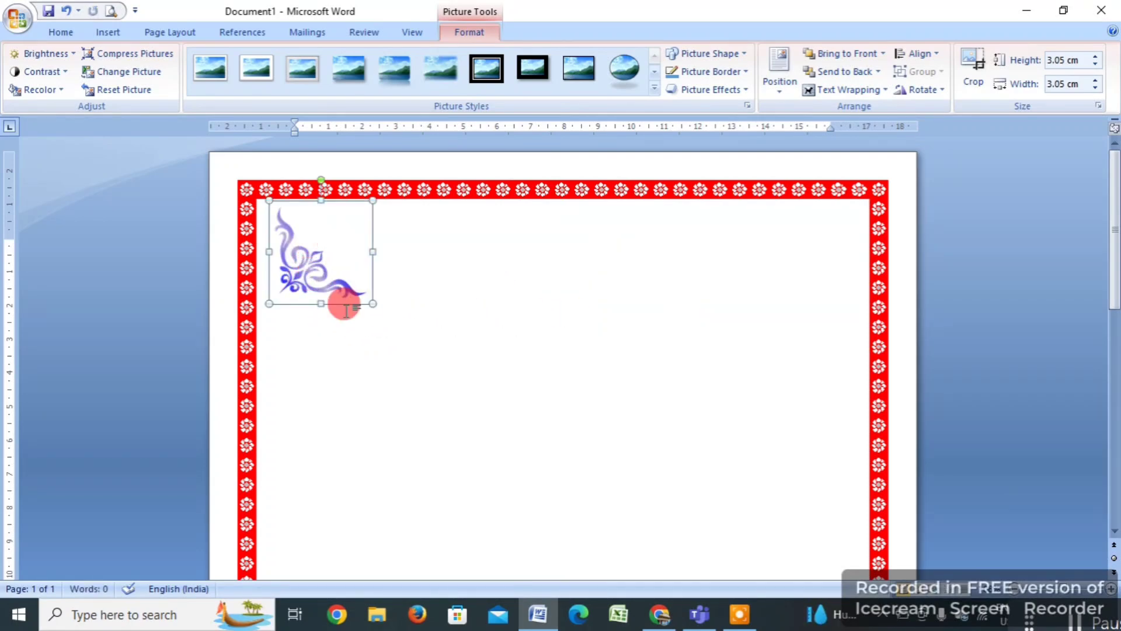
Flip the ornament vertically and fit it snugly into the upper-left corner of the page border.
click(932, 93)
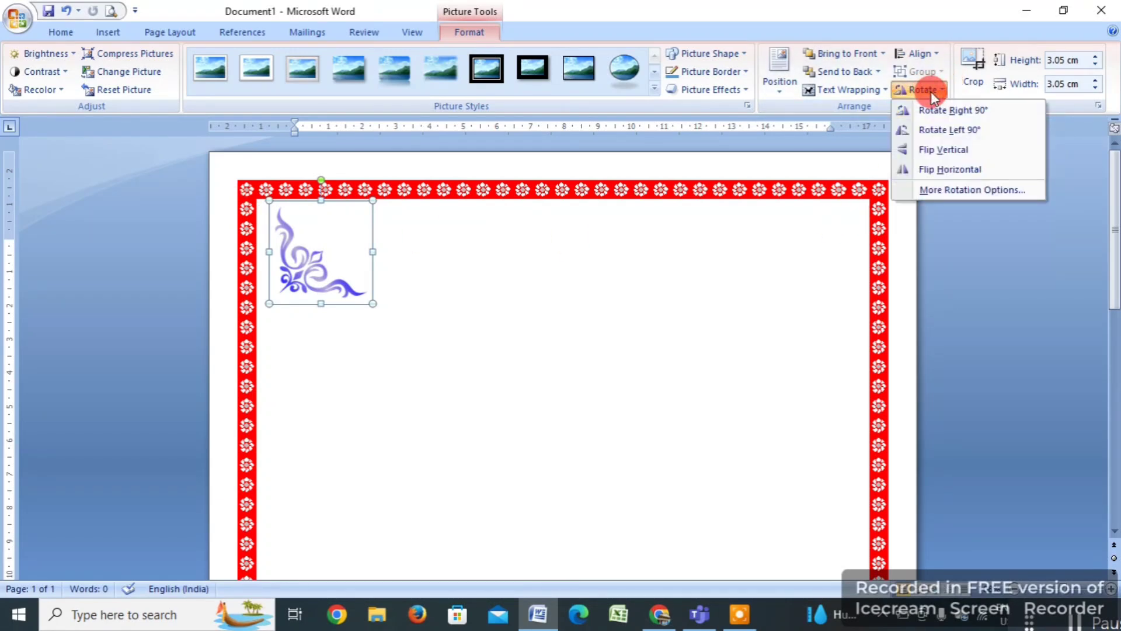
click(950, 151)
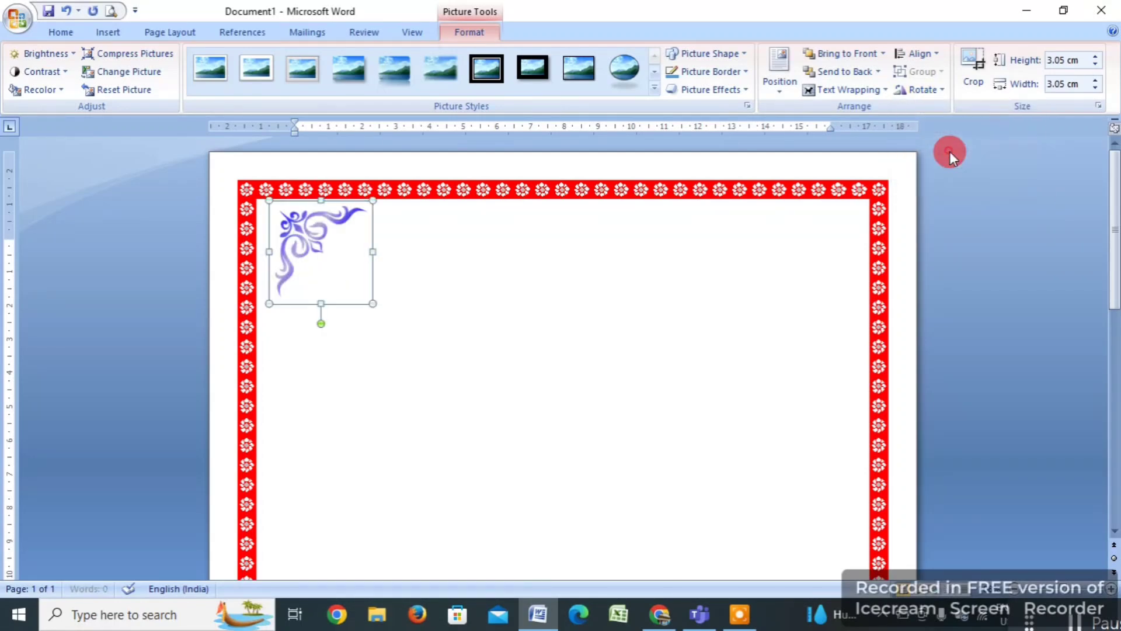
drag(298, 241, 287, 241)
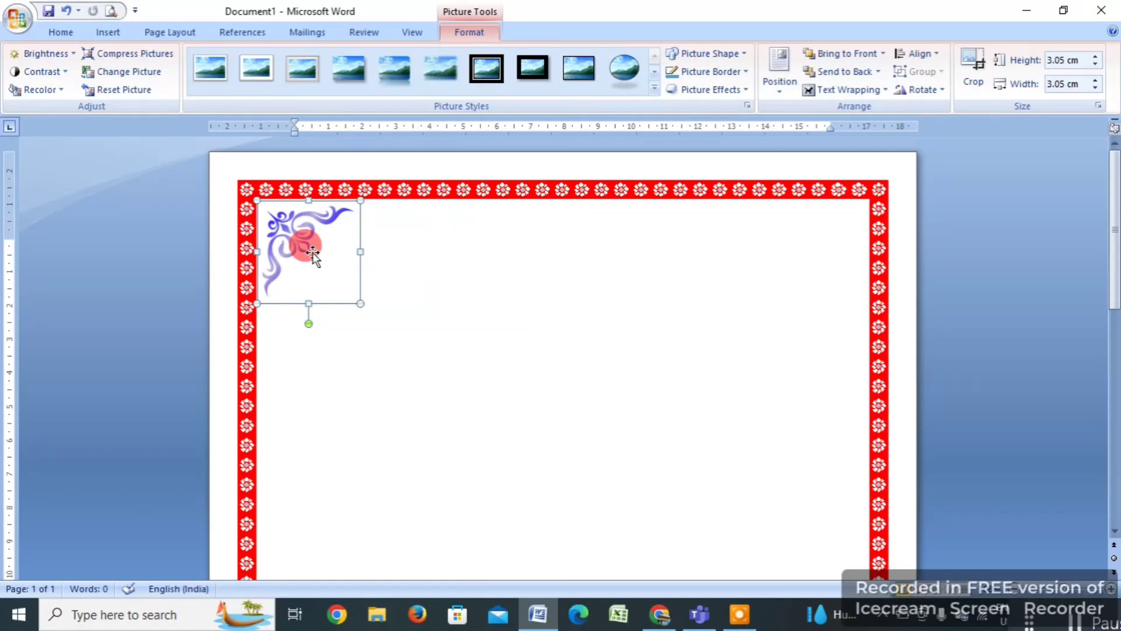
Copy the ornament to the page's upper-right corner, flip the copy horizontally and align it with the border.
drag(305, 242, 803, 239)
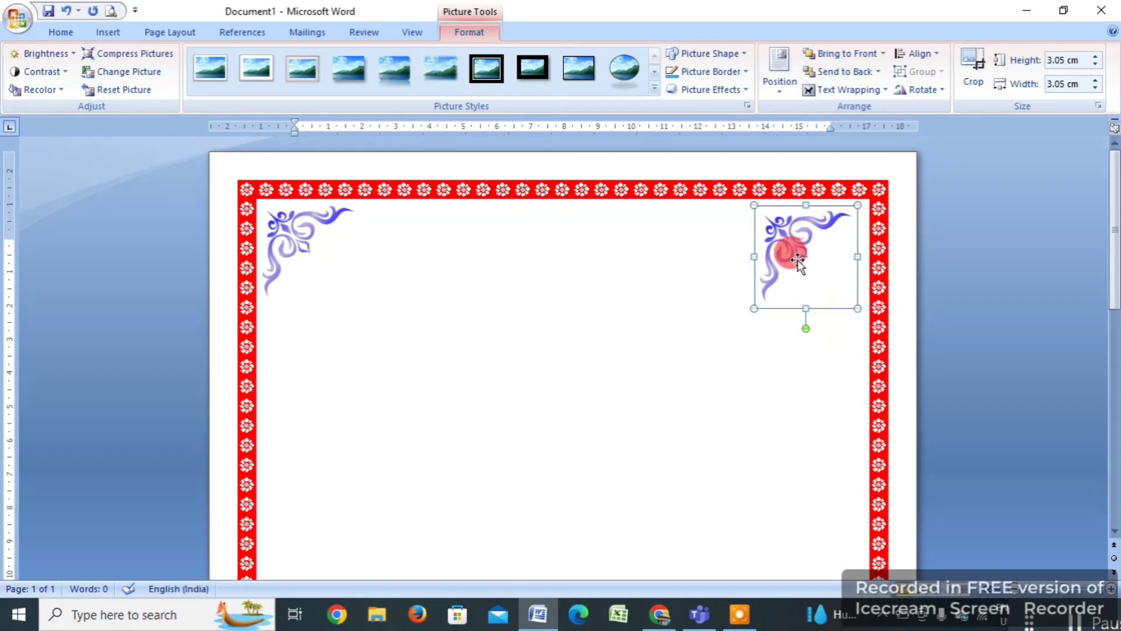
click(923, 91)
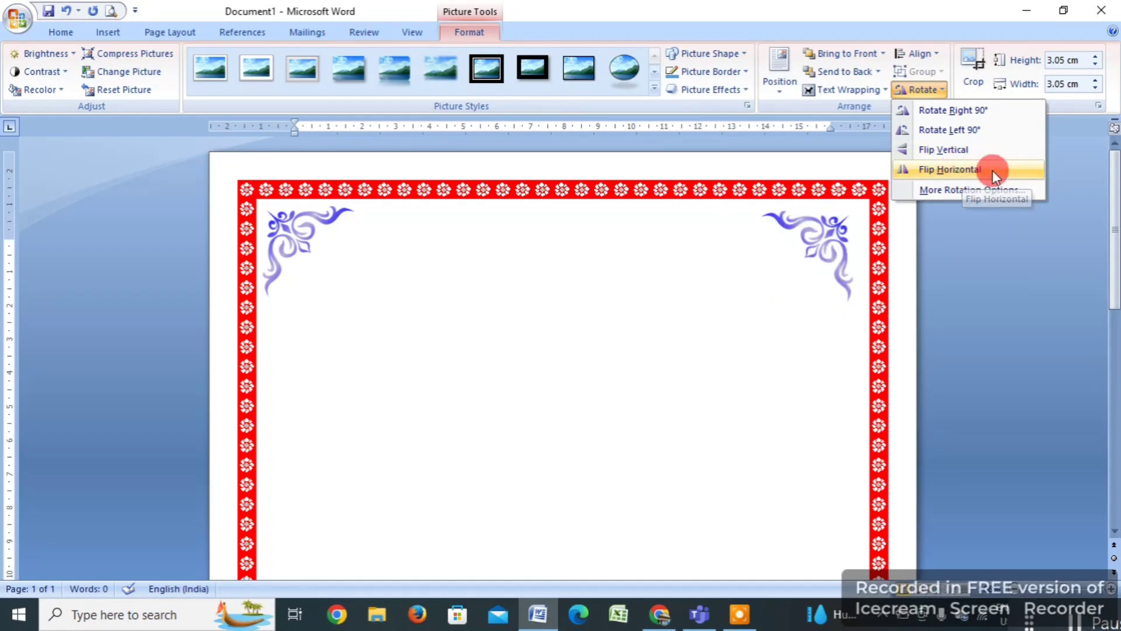
click(955, 177)
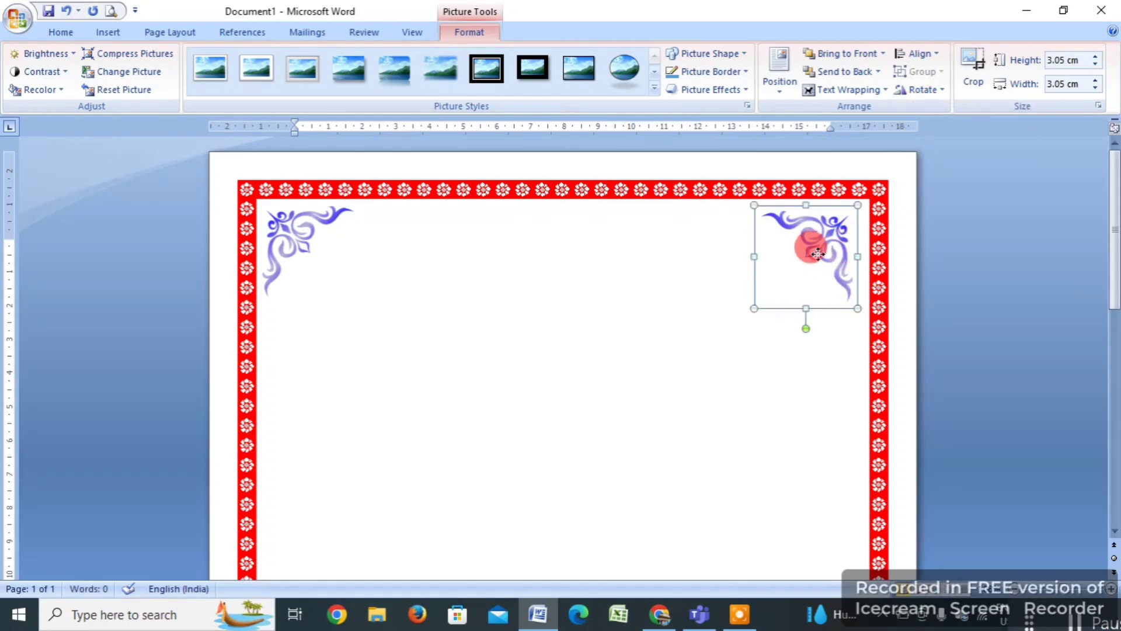
drag(818, 253, 828, 256)
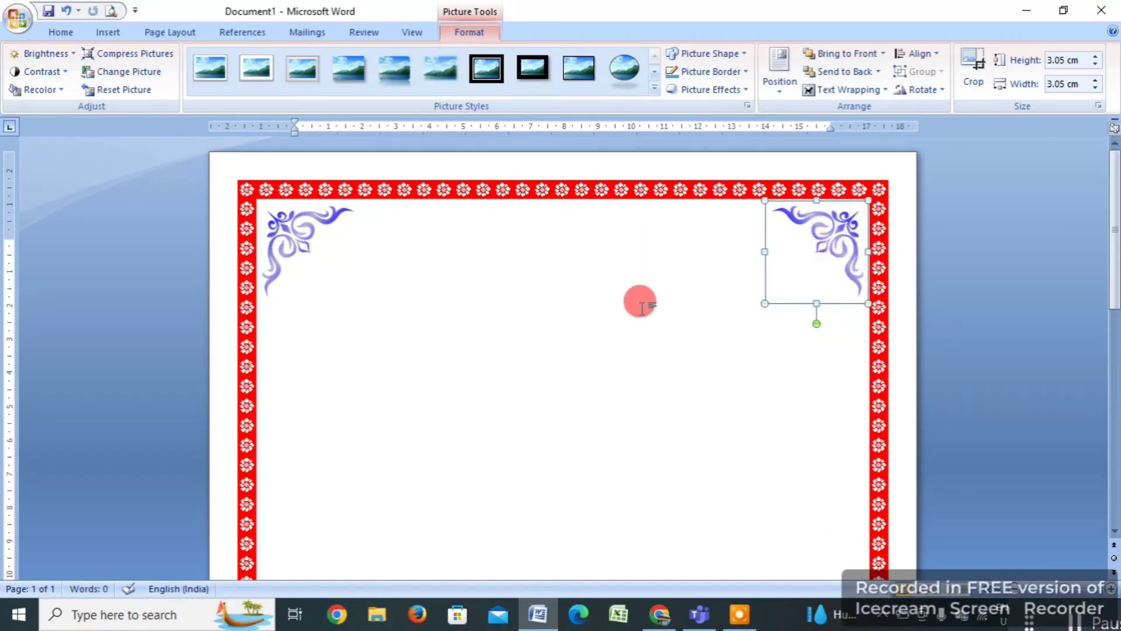
Copy both upper ornaments together to the page's bottom corners and flip the copies vertically.
scroll(641, 304, down, 15)
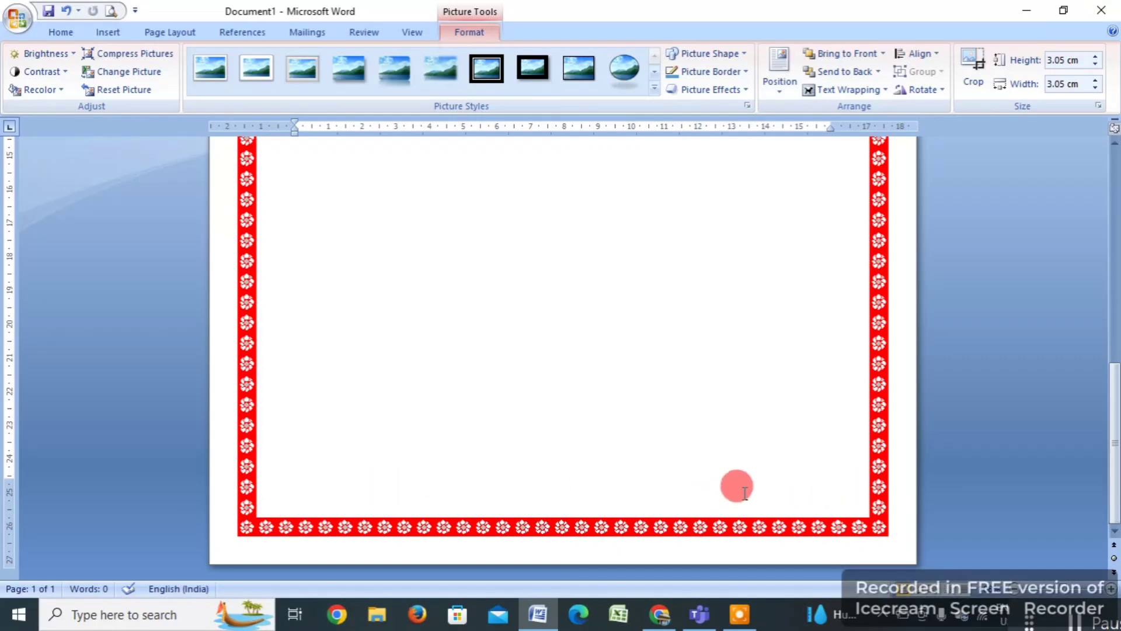
scroll(742, 485, up, 15)
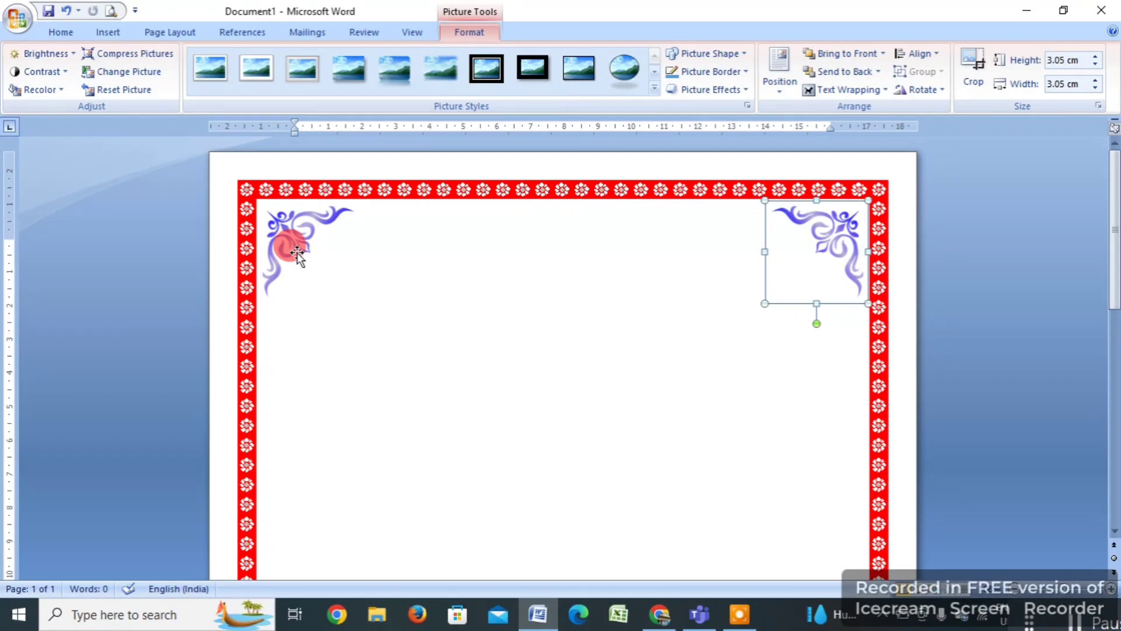
shift+click(289, 245)
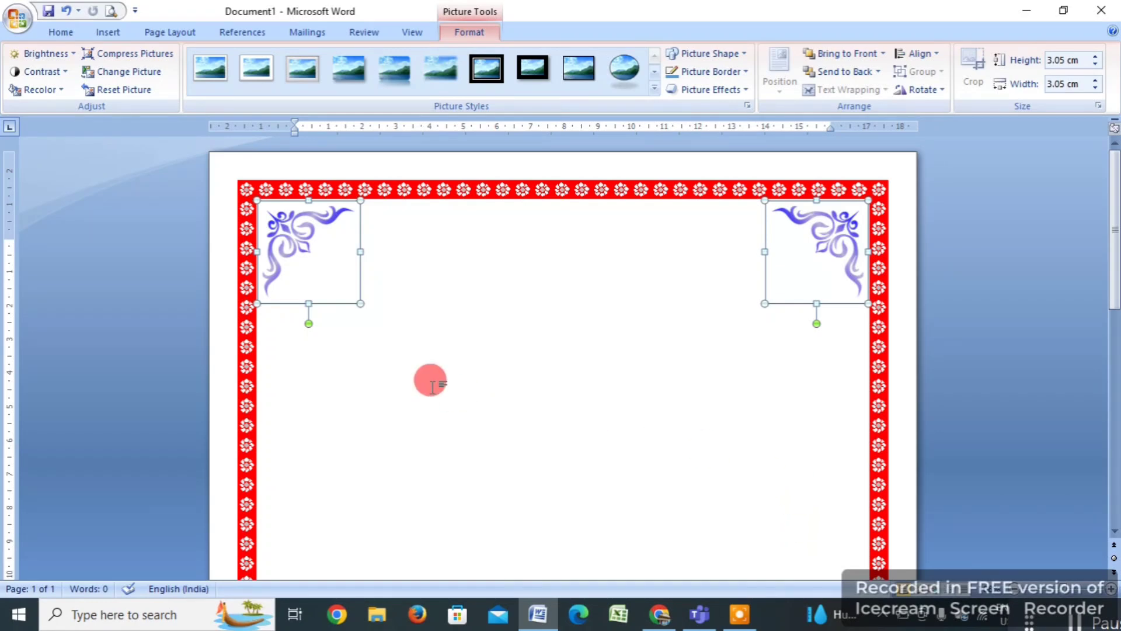
drag(825, 243, 813, 444)
scroll(814, 442, down, 4)
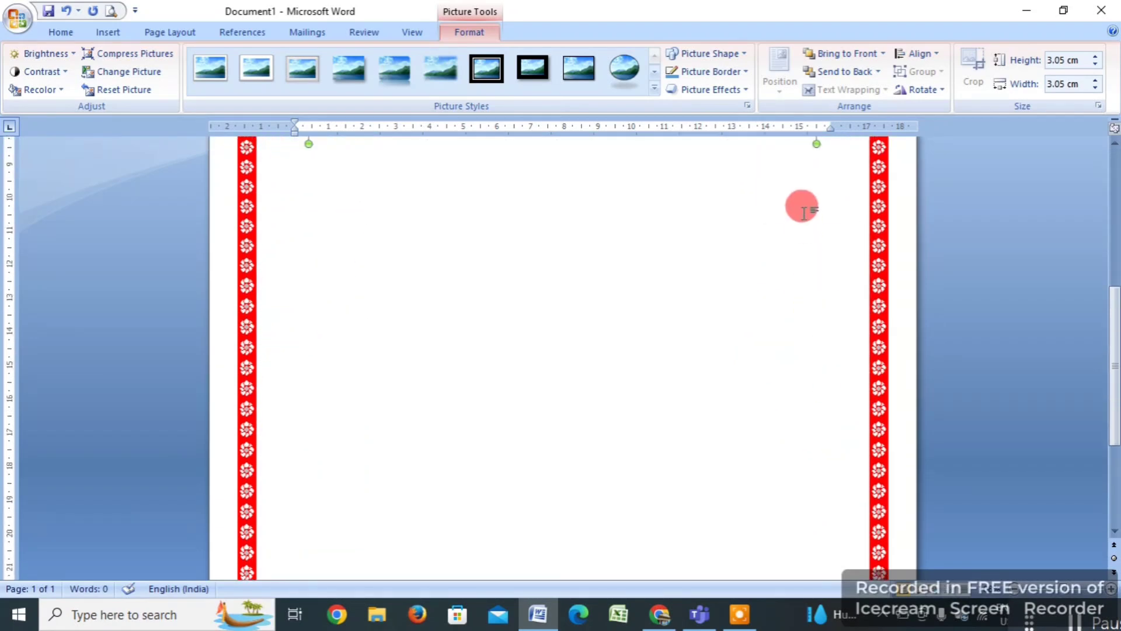
drag(824, 232, 809, 524)
scroll(816, 521, down, 5)
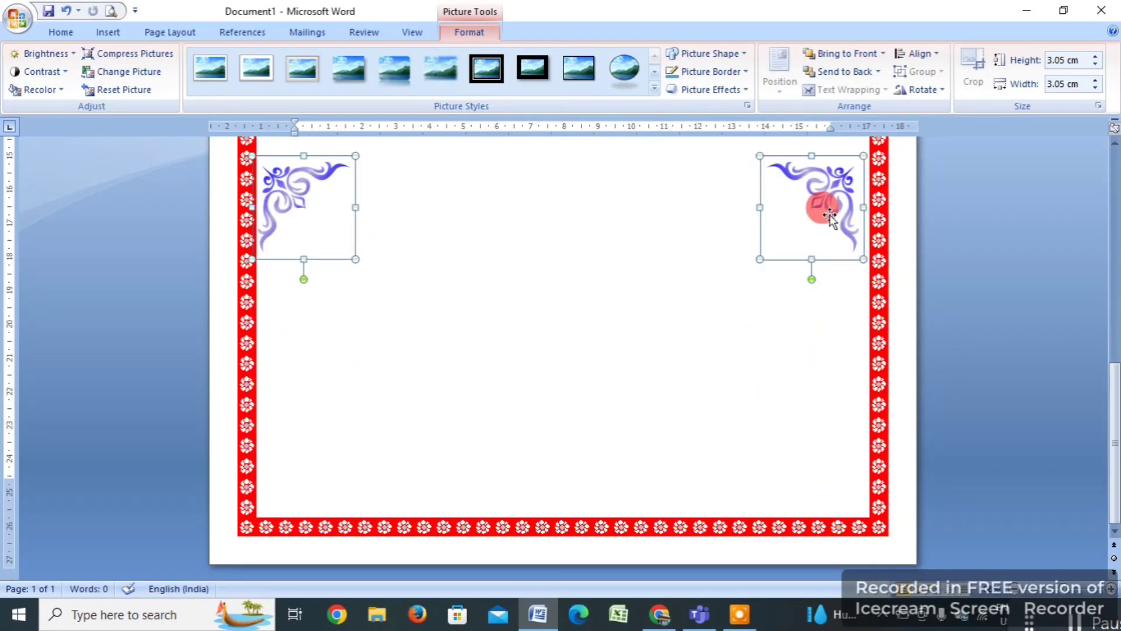
drag(814, 205, 836, 475)
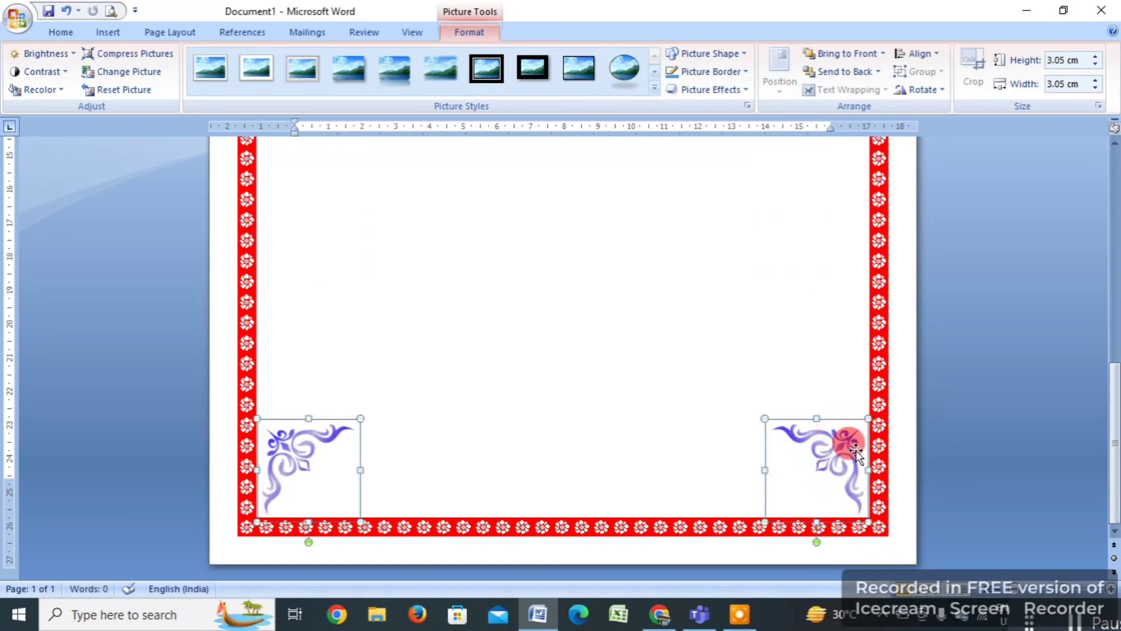
click(921, 91)
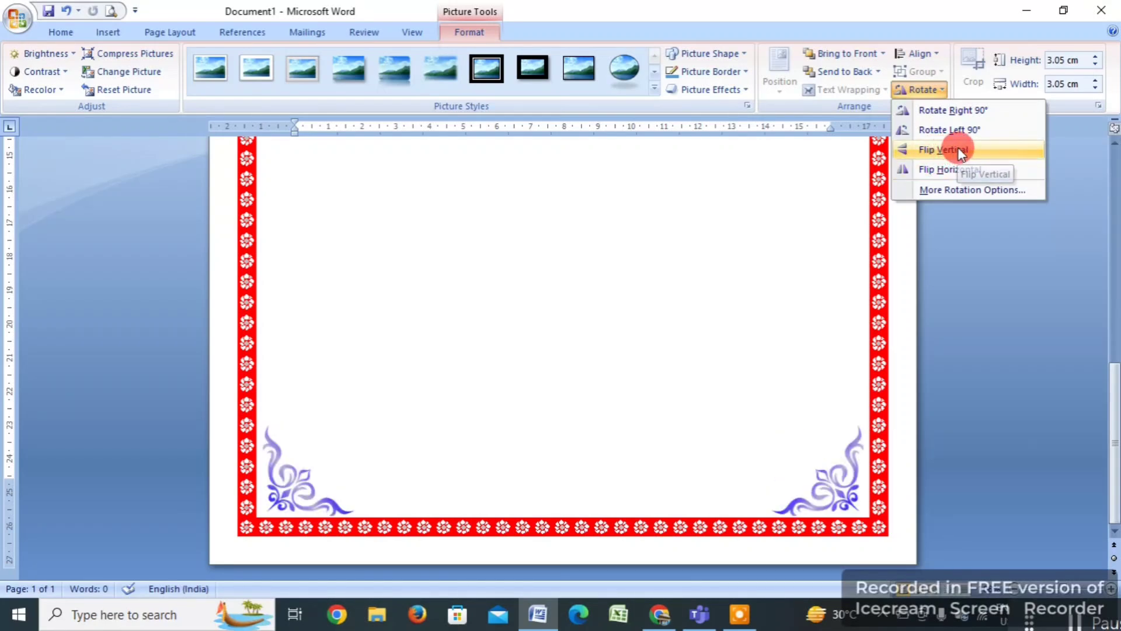
click(959, 150)
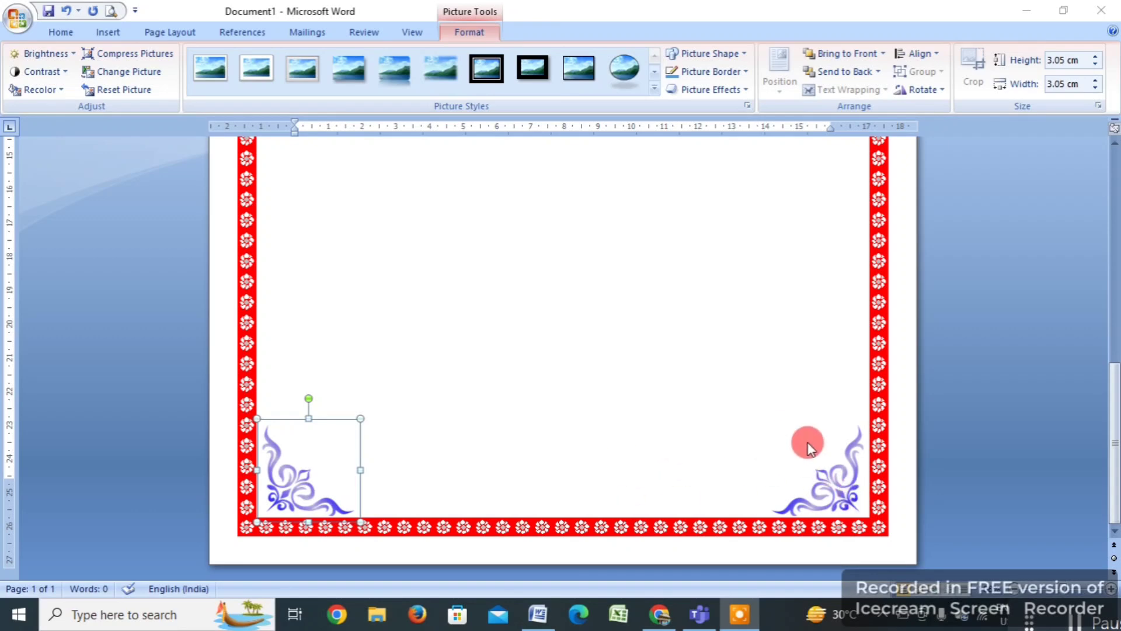
Insert a WordArt style 3 heading reading "MAHESHPUR HIGH SCHOOL (H.S.)" on the page.
scroll(726, 418, up, 10)
click(368, 332)
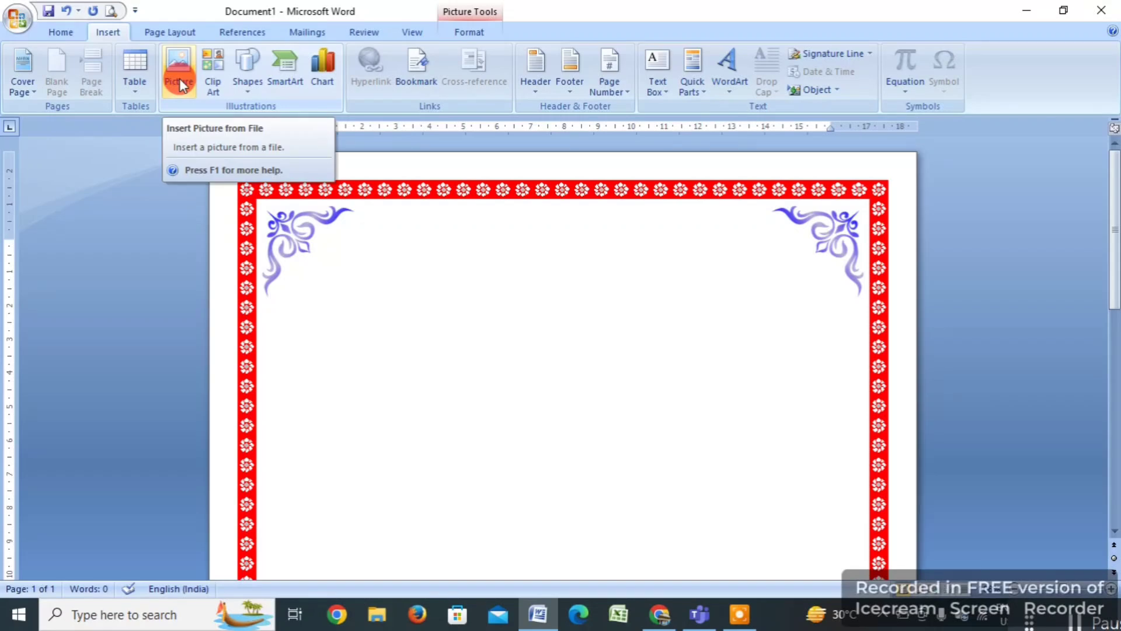
click(731, 81)
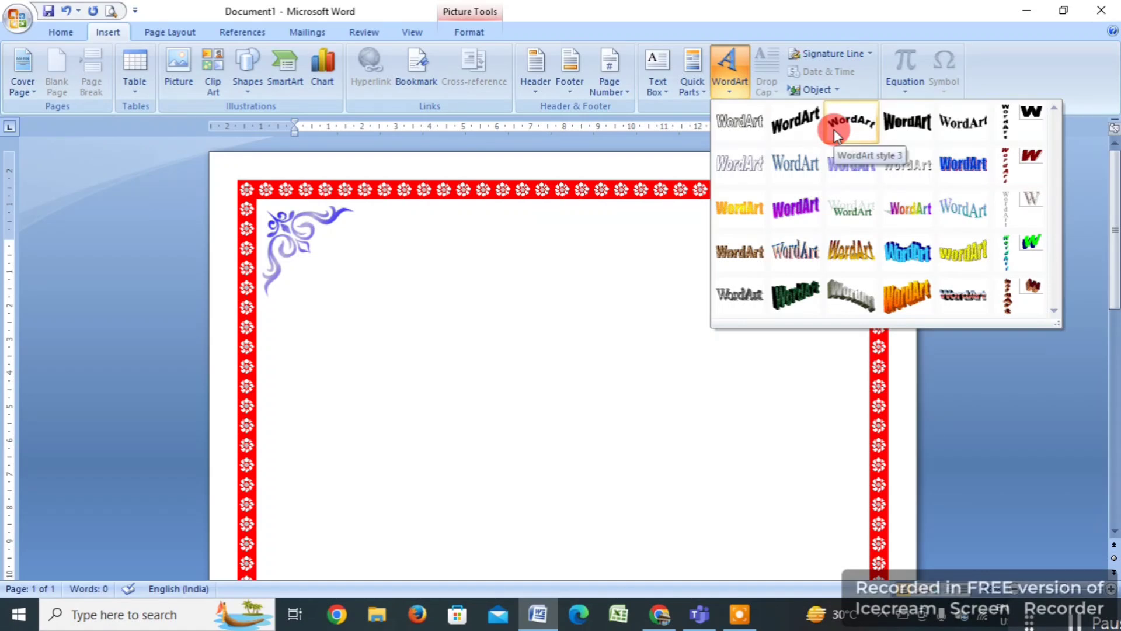
click(864, 135)
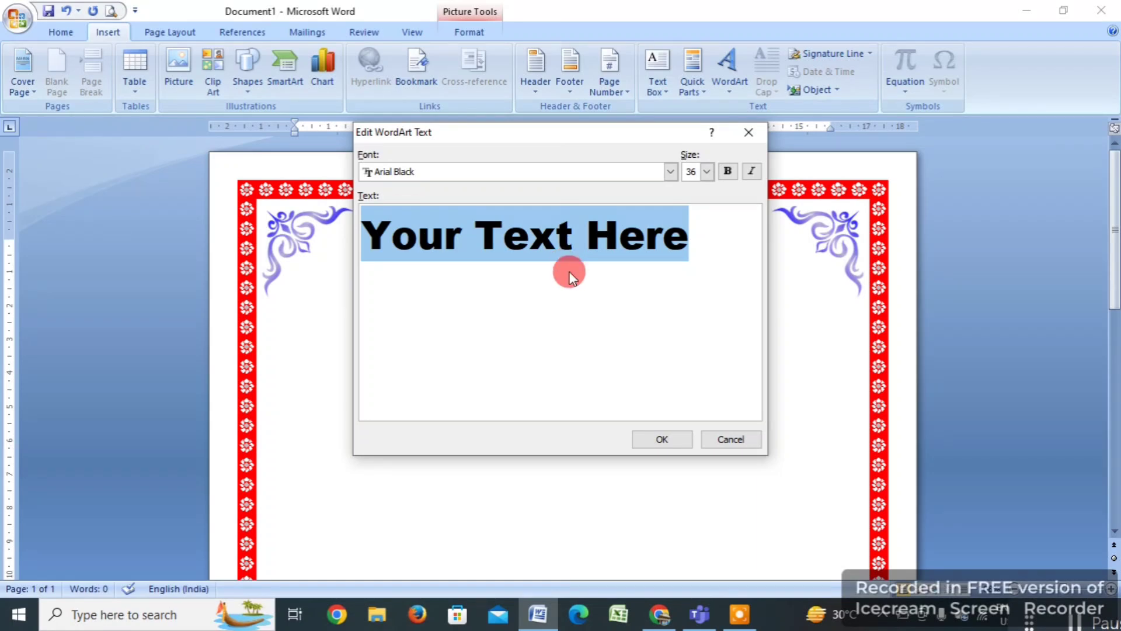
text(MAHESHO)
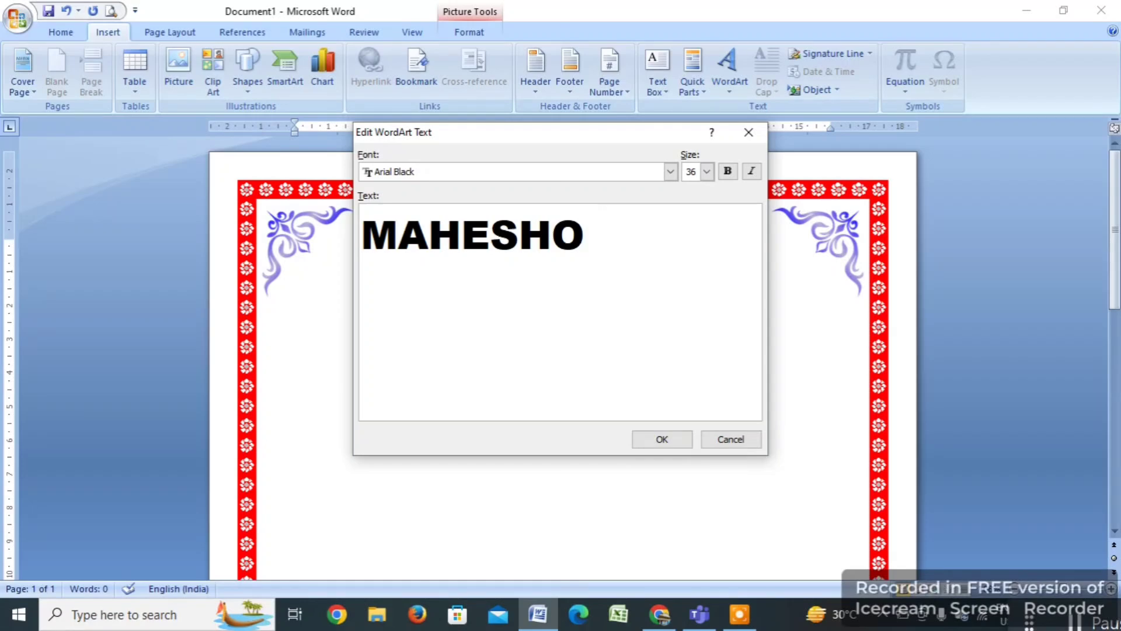
key(BackSpace)
text(PUR HIGH SCHOL)
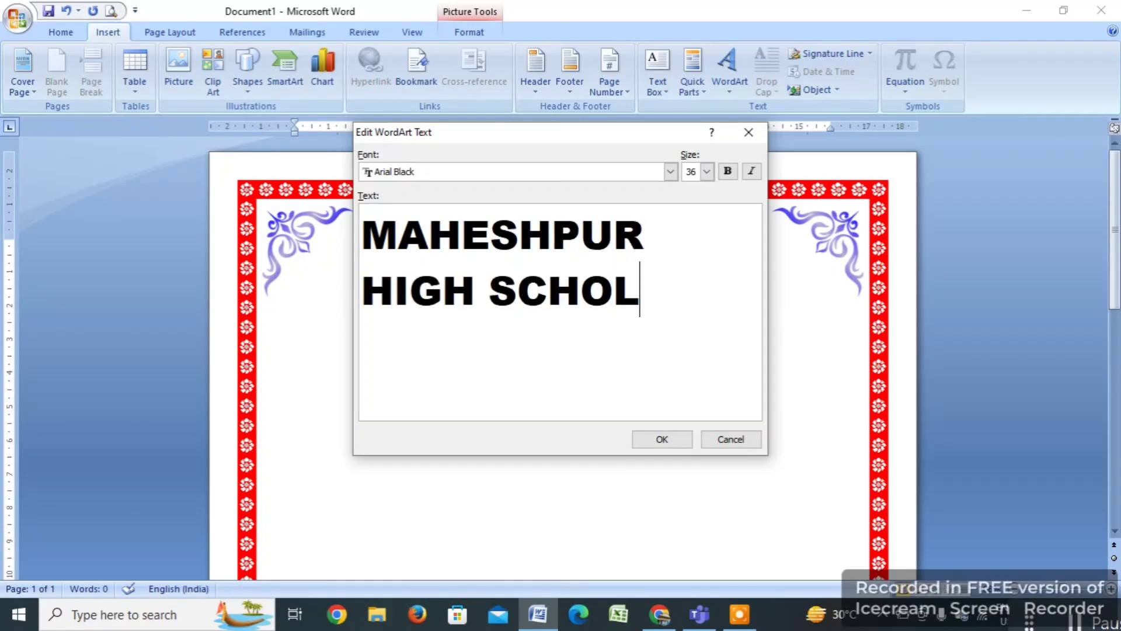
key(BackSpace)
text(OL)
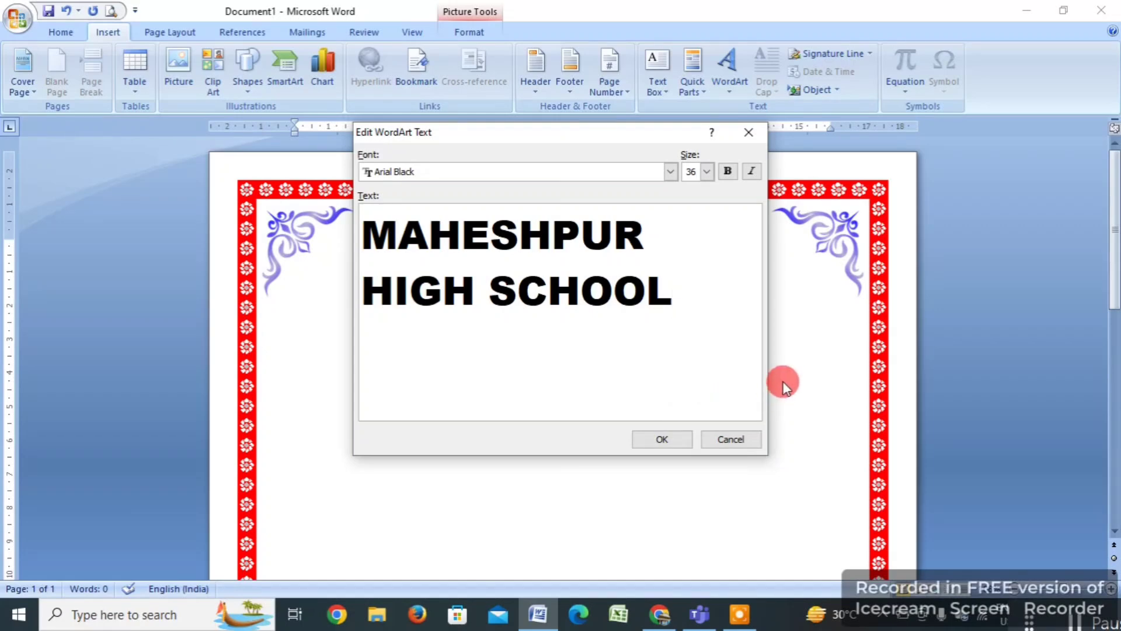
text( (H.S.))
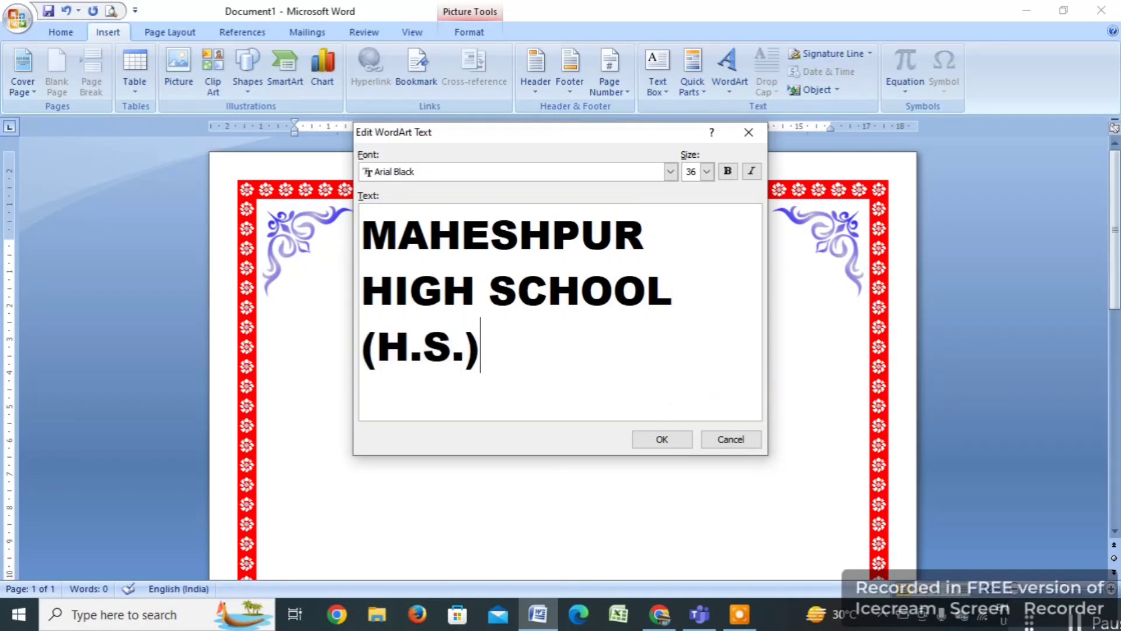
click(813, 539)
click(664, 439)
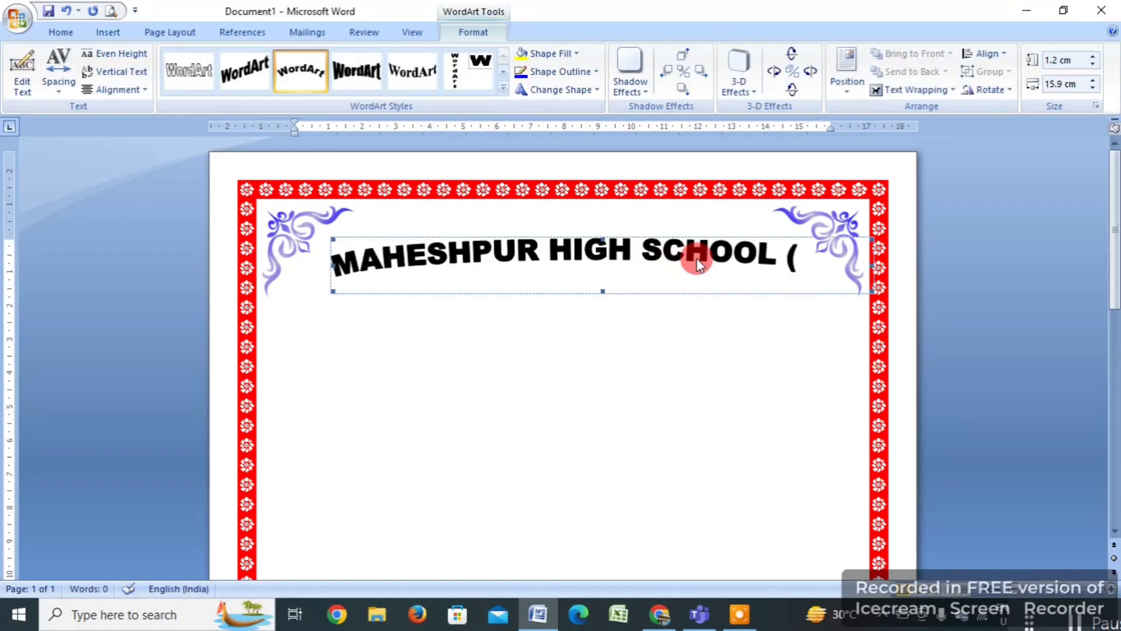
Set the school-name WordArt's text wrapping to Tight and move it down just below the upper corner ornaments.
drag(665, 257, 651, 285)
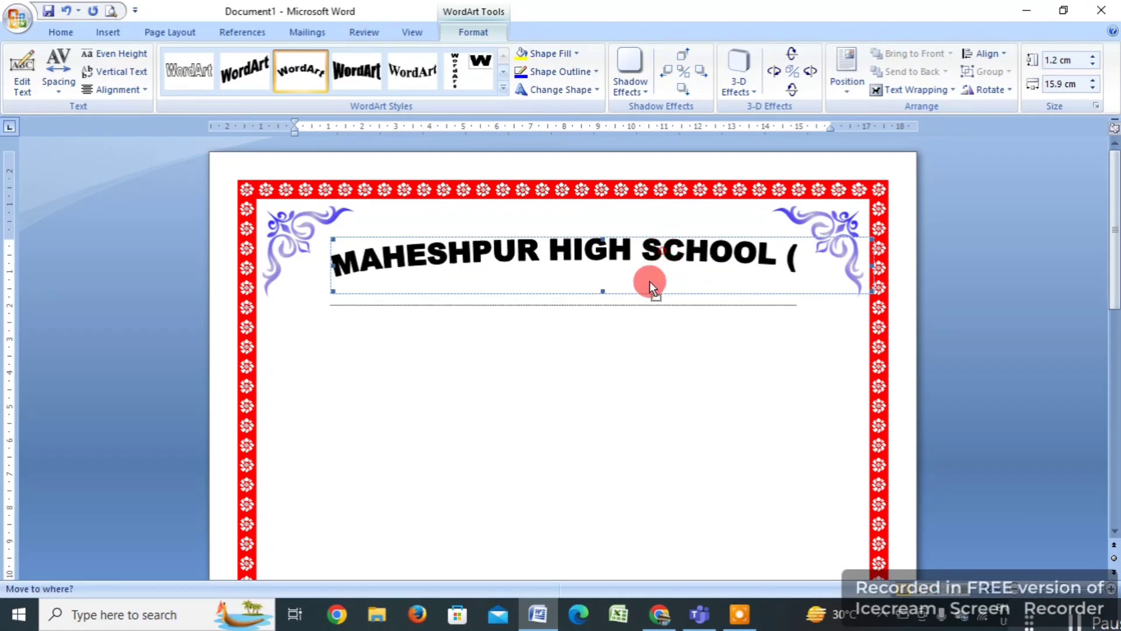
drag(619, 358, 607, 373)
click(666, 244)
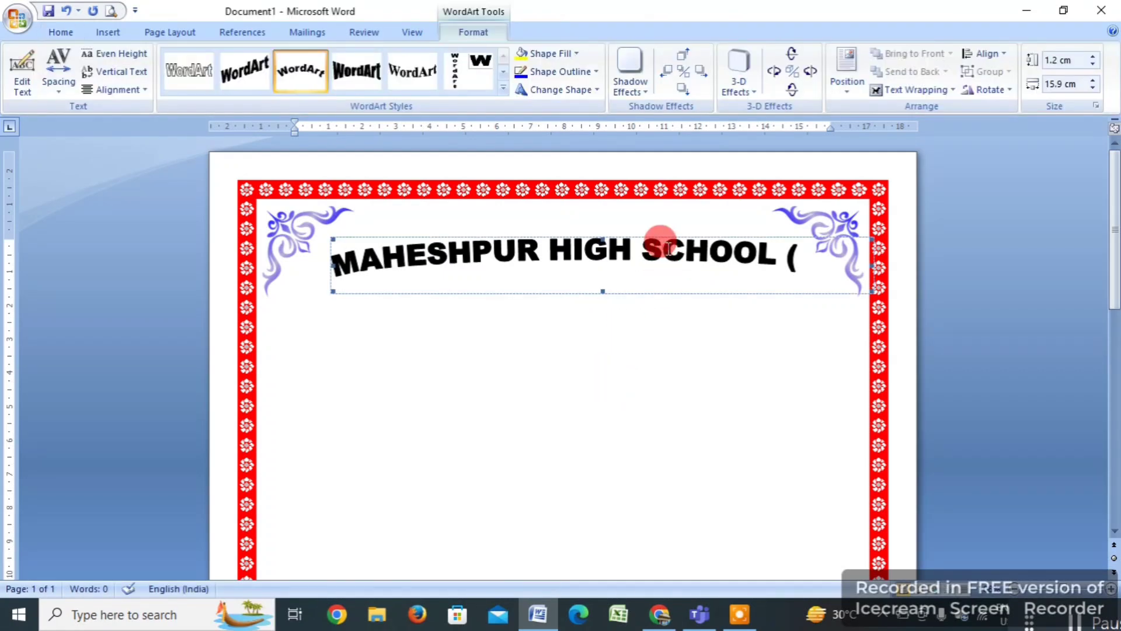
click(905, 92)
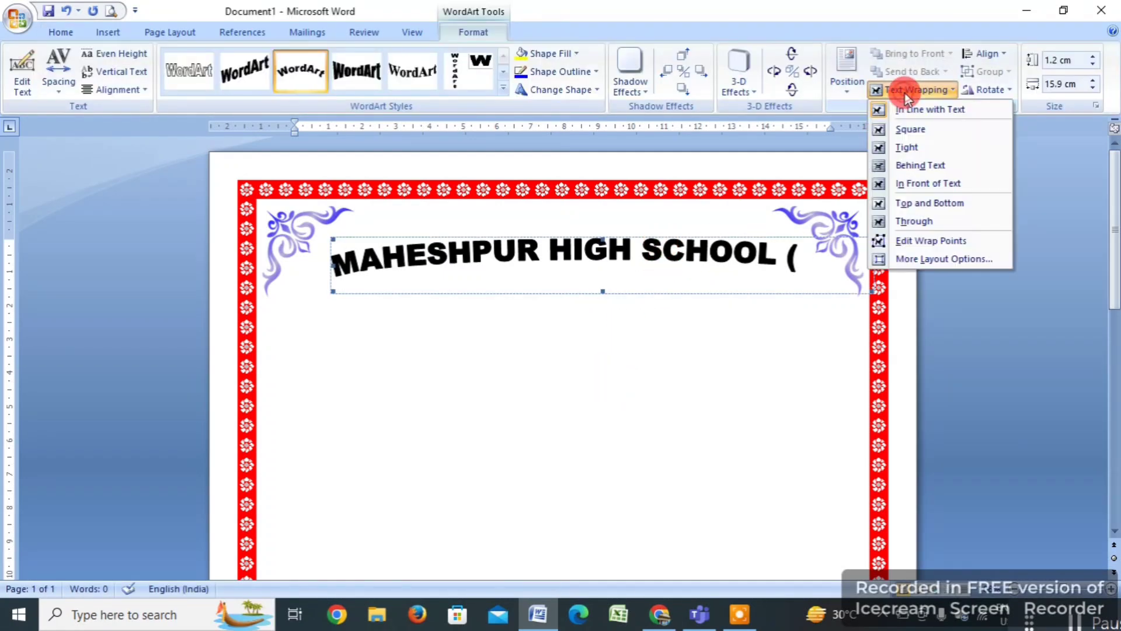
click(916, 148)
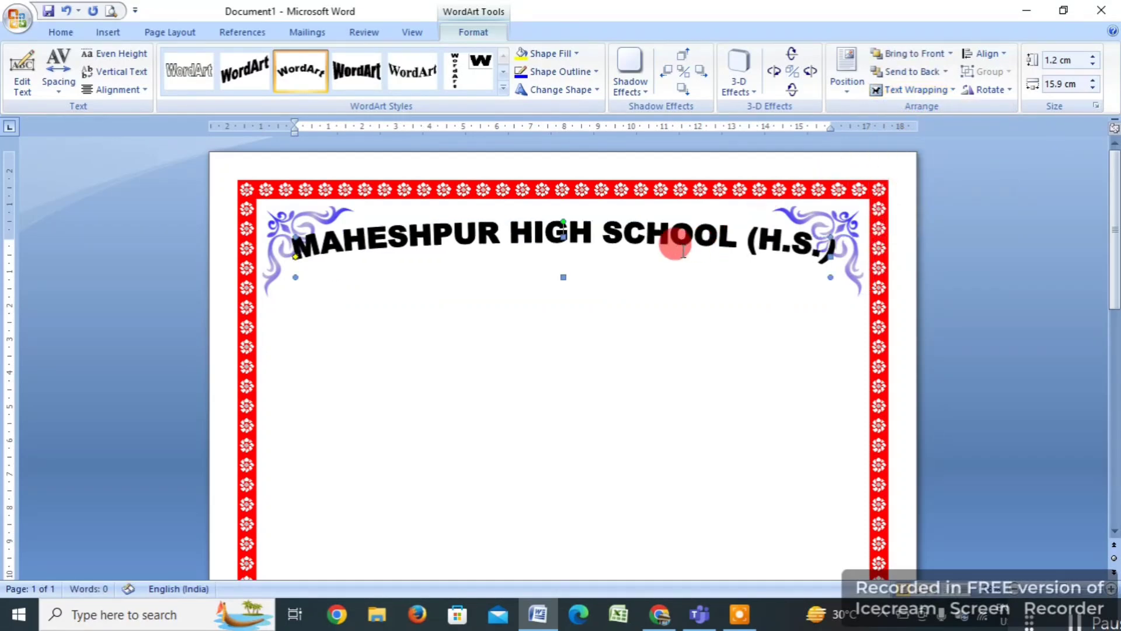
drag(652, 240, 649, 285)
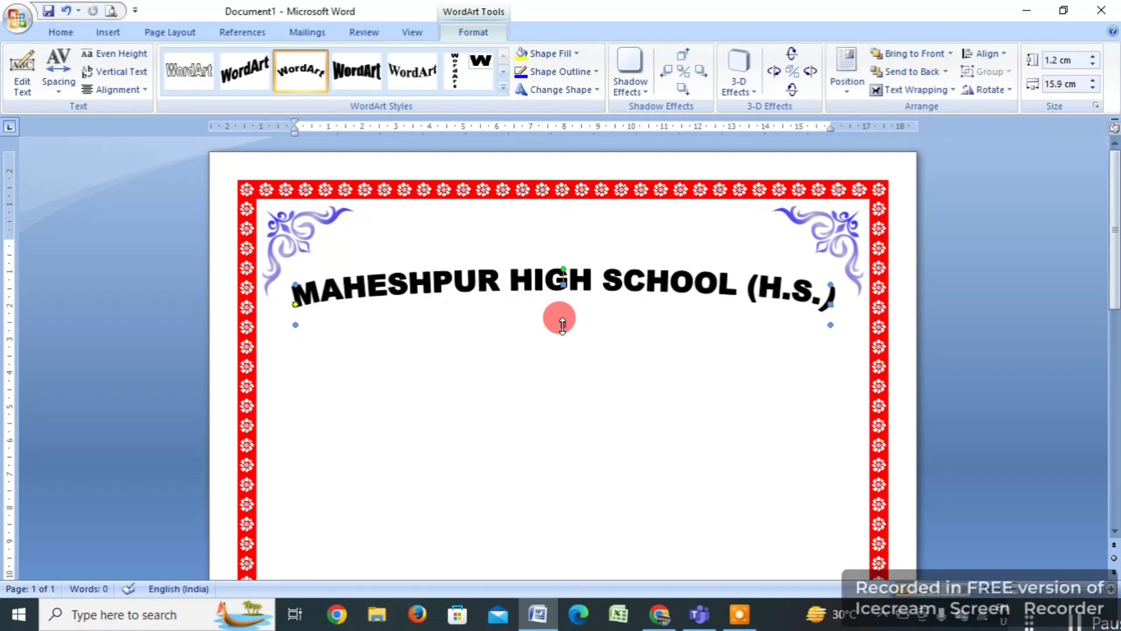
Stretch the school-name WordArt to about 8.84 cm high and adjust its curve into a pronounced arch.
drag(563, 323, 565, 515)
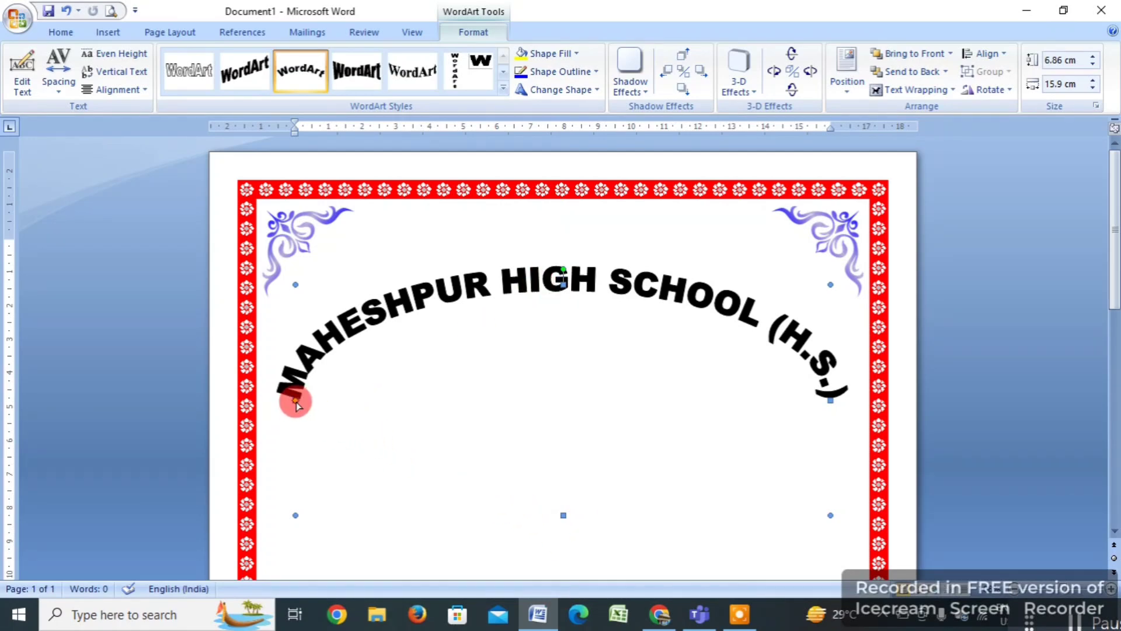
drag(297, 400, 305, 375)
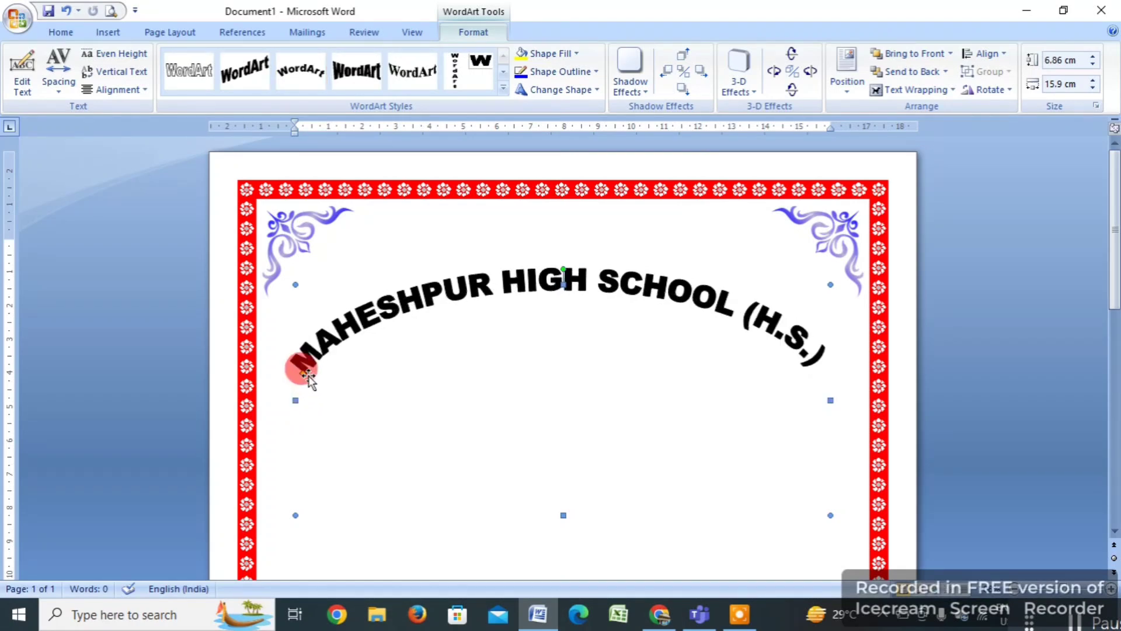
scroll(730, 427, down, 1)
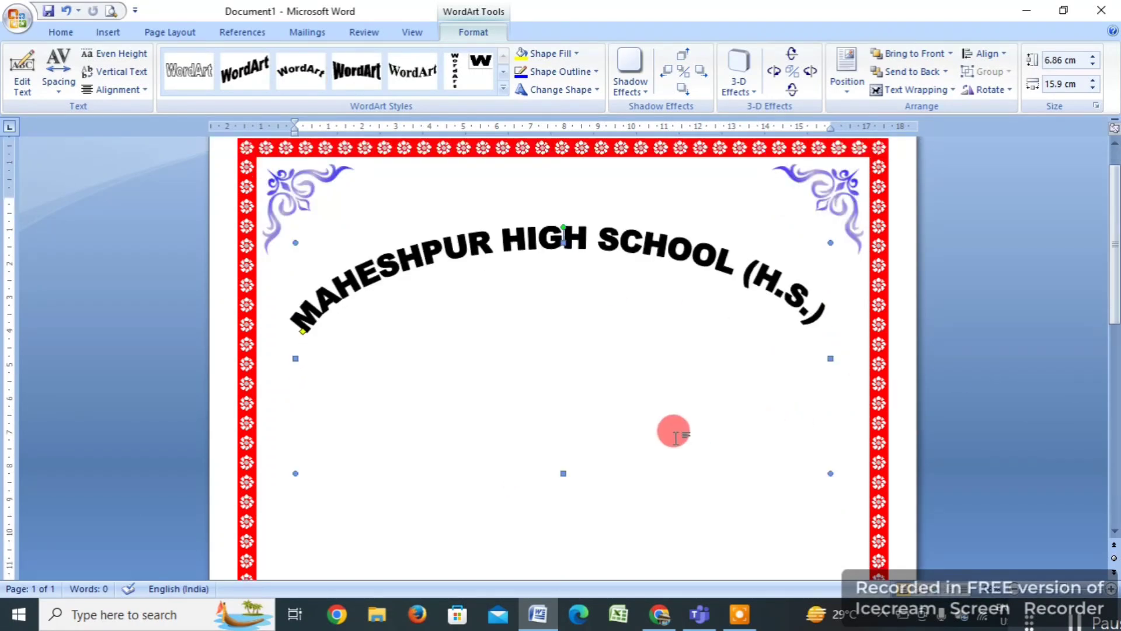
drag(564, 472, 560, 539)
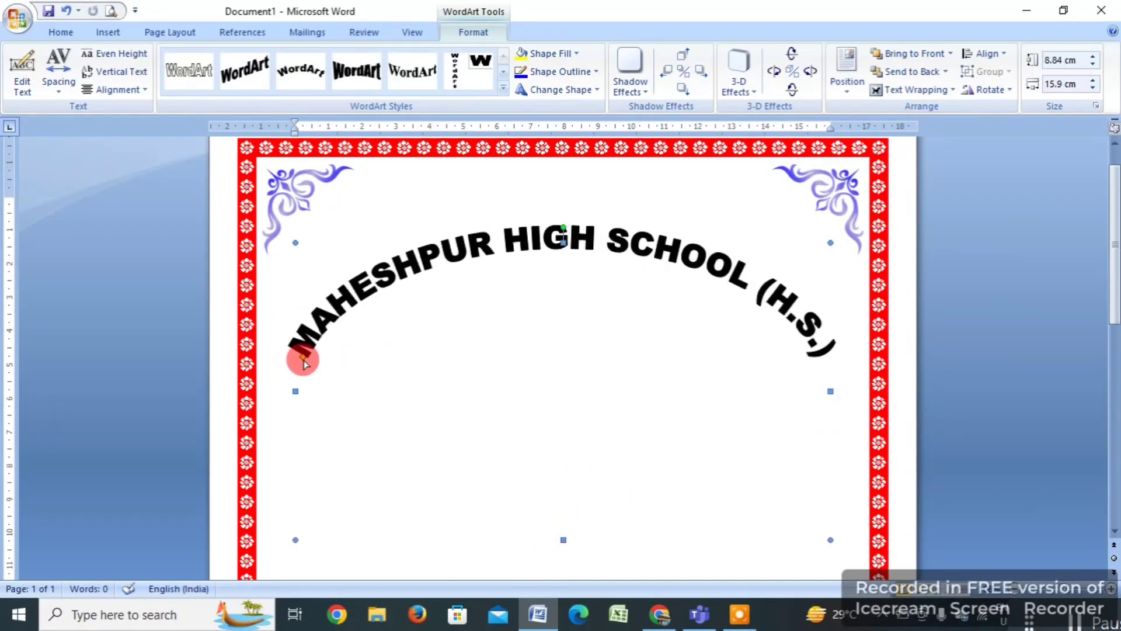
drag(316, 337, 316, 334)
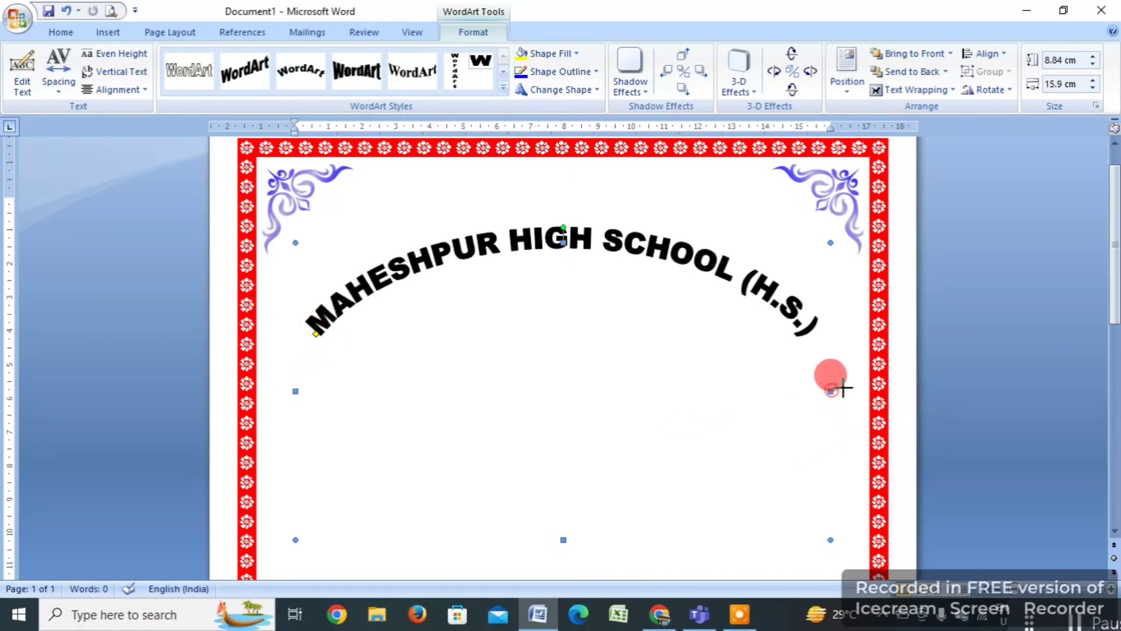
Enlarge the arched school name to about 18.54 cm wide and 10.87 cm high, and position it between the side borders below the ornaments.
drag(843, 388, 871, 390)
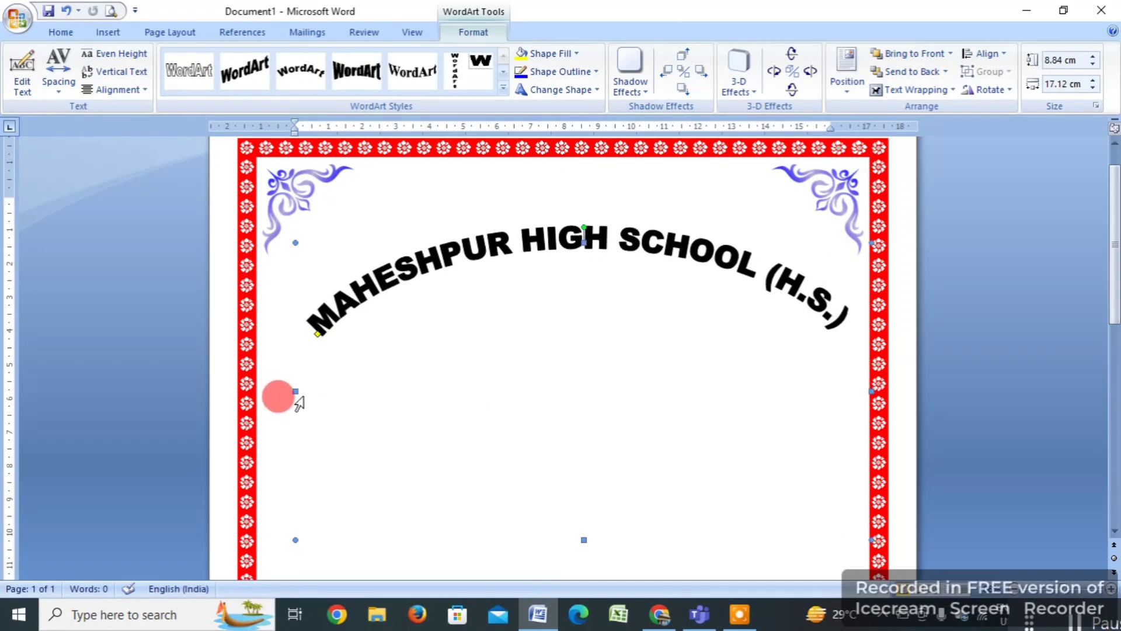
drag(294, 392, 247, 403)
scroll(578, 524, down, 1)
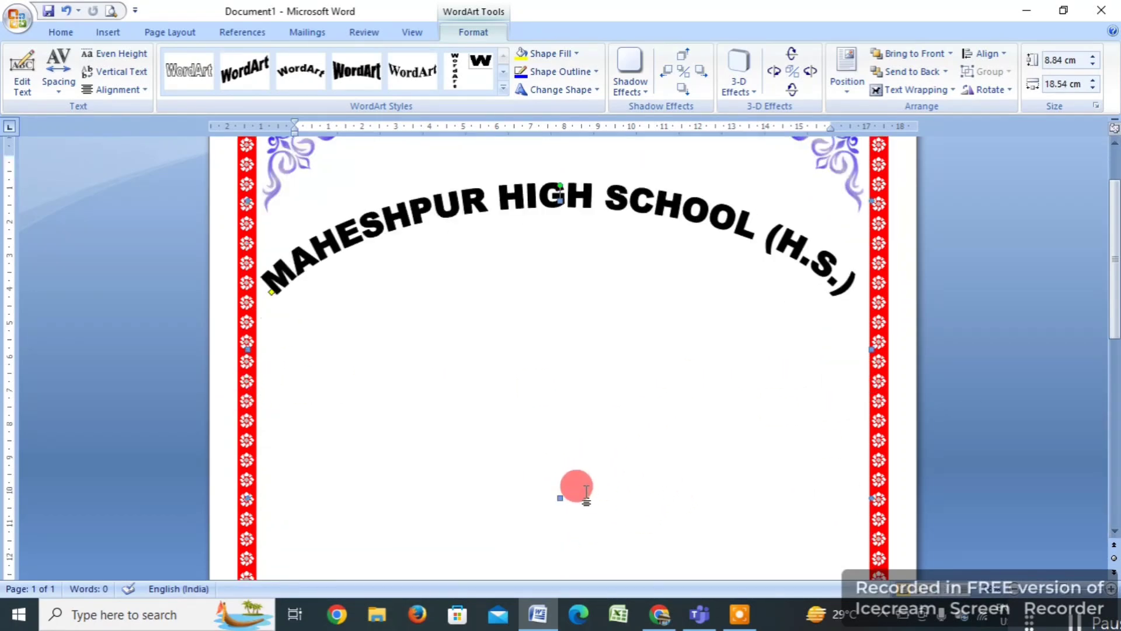
drag(559, 498, 559, 565)
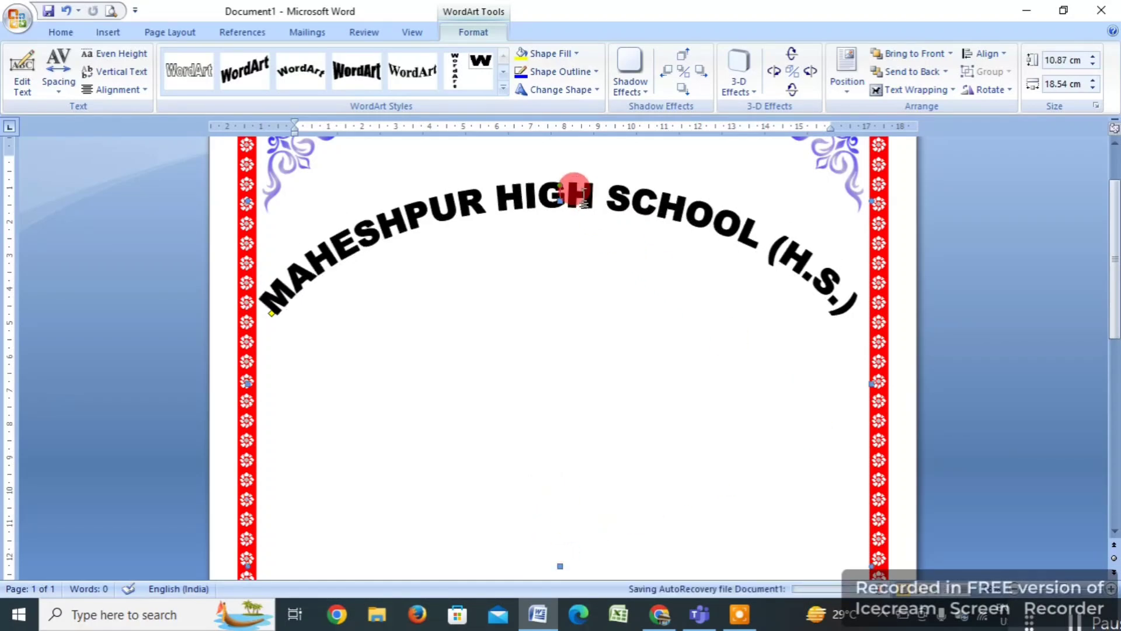
drag(584, 199, 593, 195)
scroll(729, 387, up, 3)
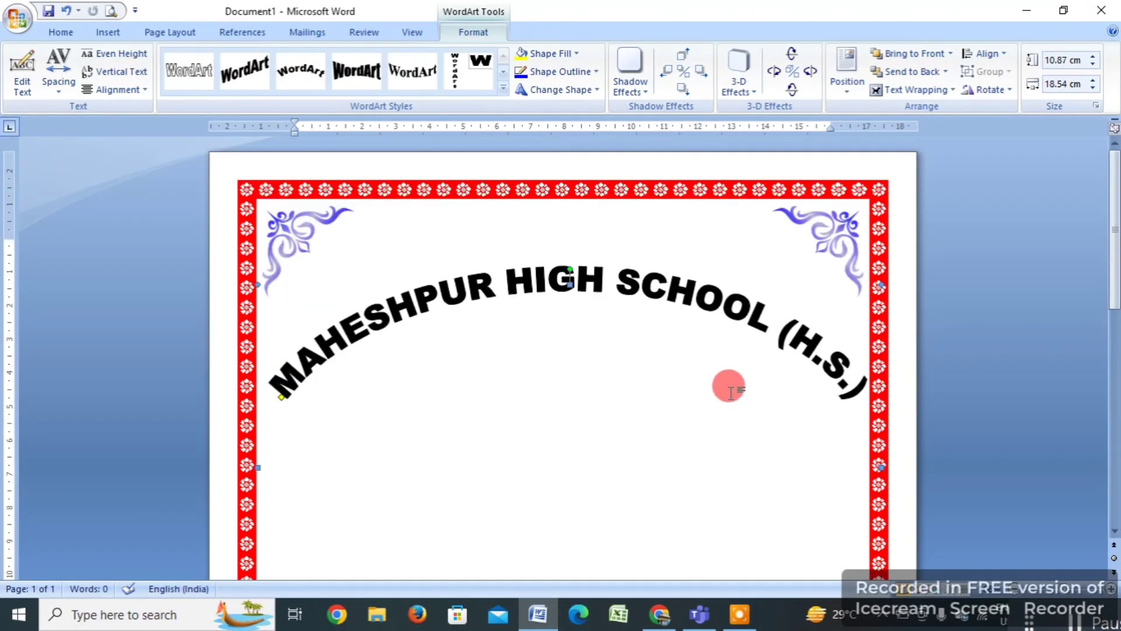
drag(596, 280, 593, 312)
click(626, 449)
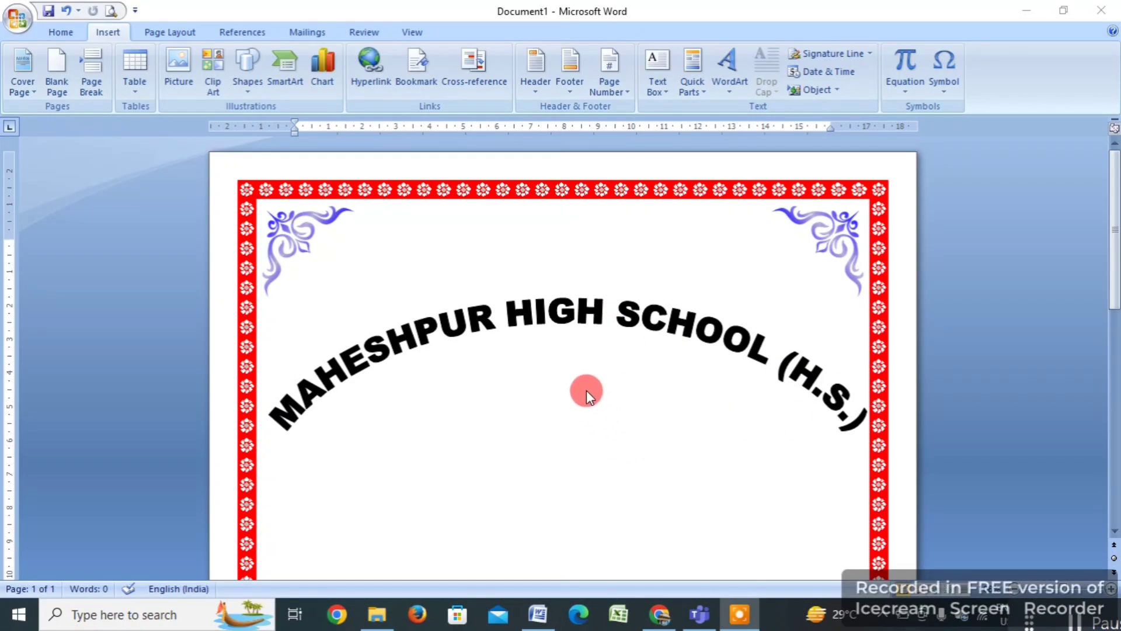
Insert the picture MAHESHPUR HIGH SCHOOL PHOTO from the Desktop and set its text wrapping to Tight.
scroll(586, 390, down, 1)
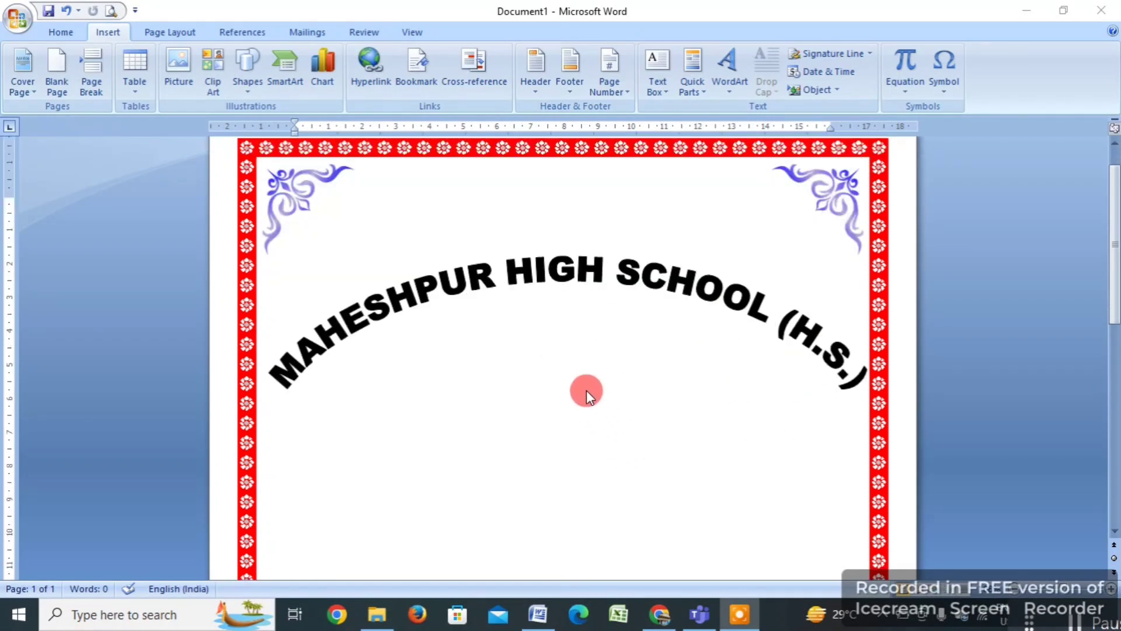
scroll(595, 364, down, 2)
scroll(595, 363, up, 1)
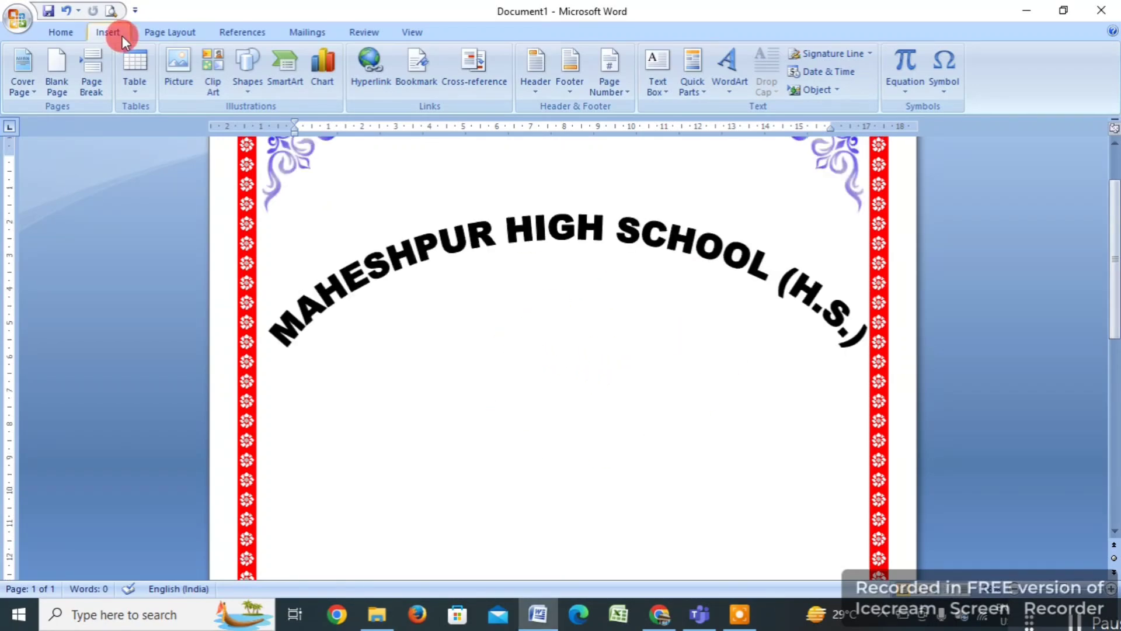
click(176, 74)
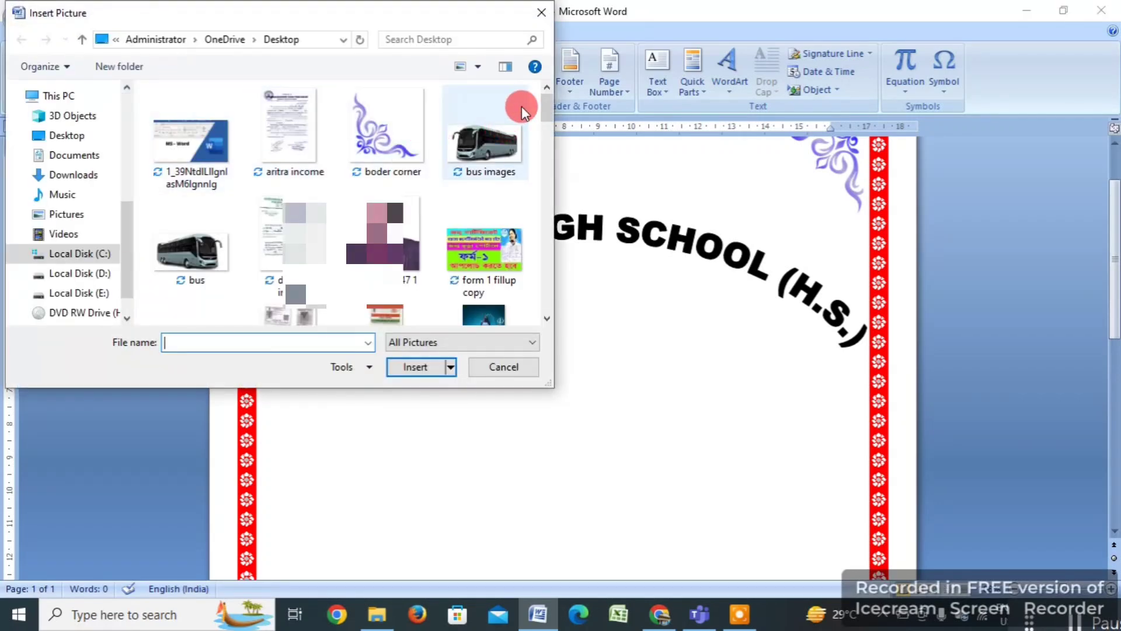
drag(543, 112, 540, 138)
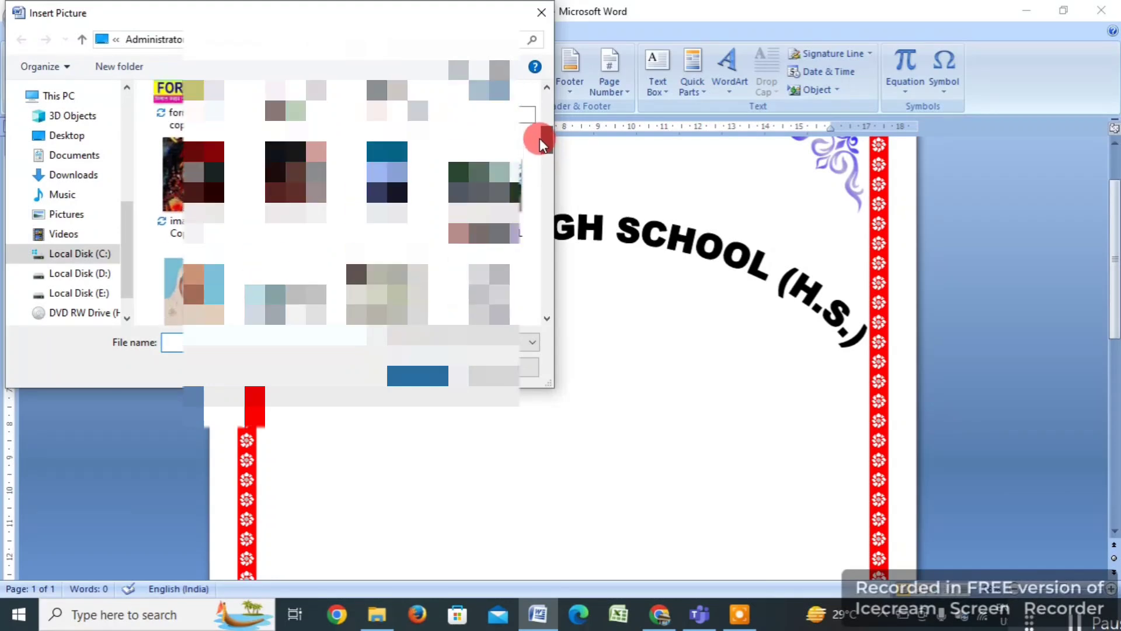
click(478, 188)
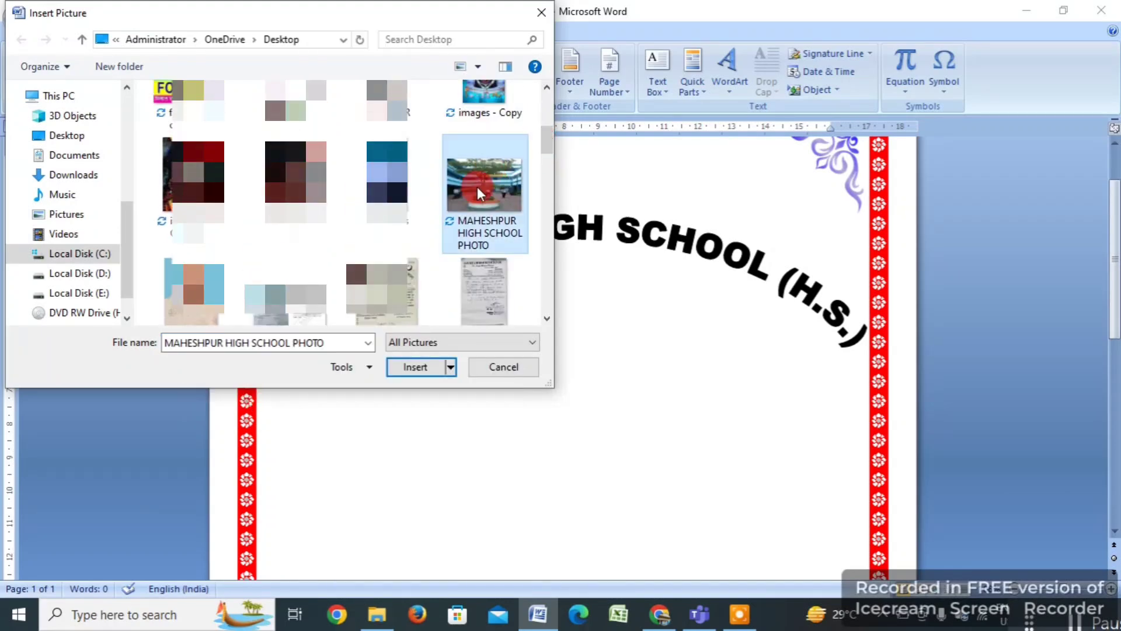
click(415, 368)
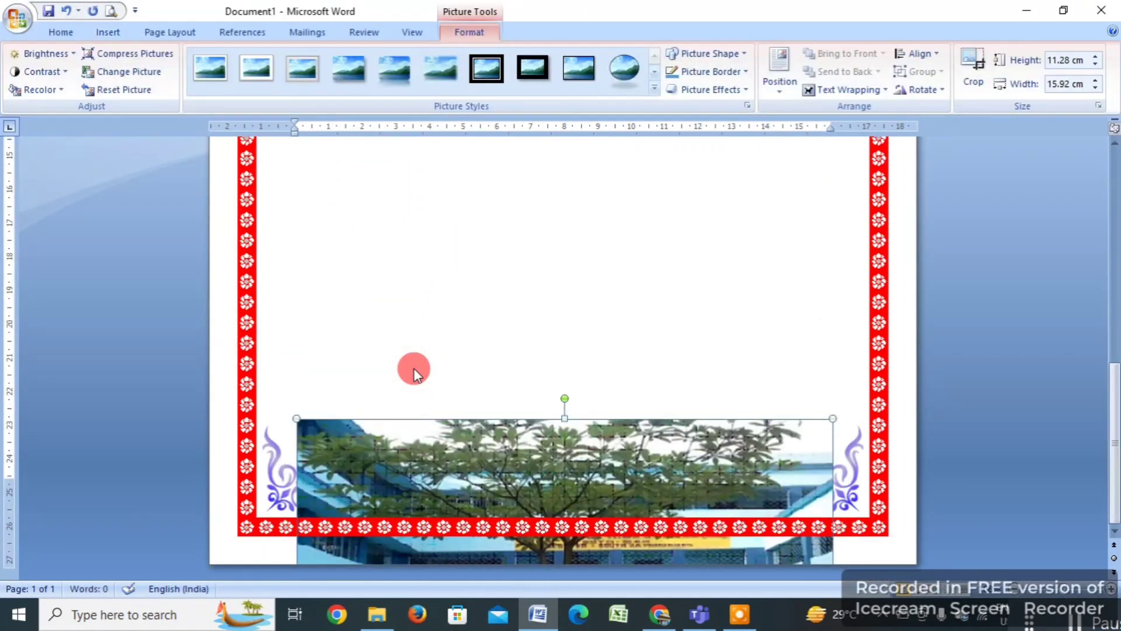
drag(634, 453, 681, 446)
click(849, 89)
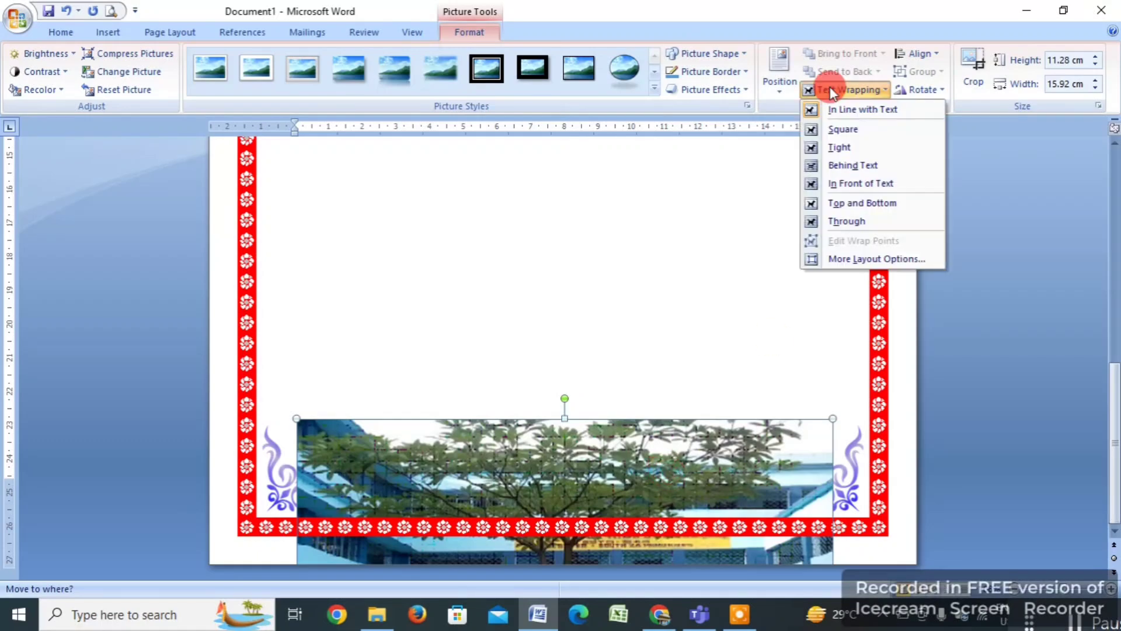
click(850, 147)
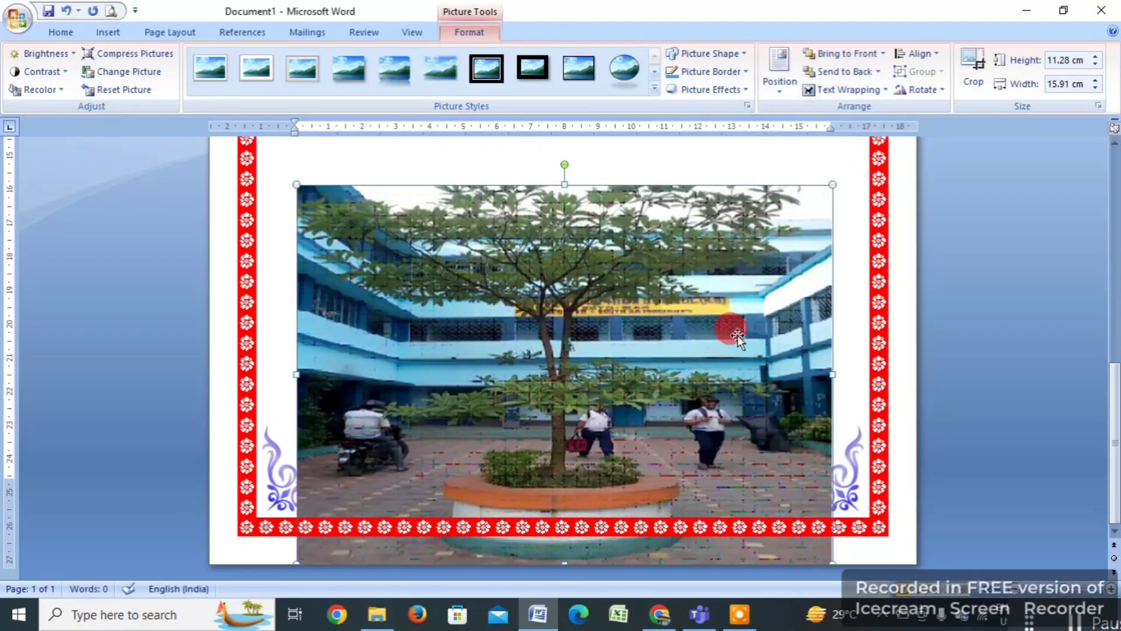
Resize the school photo to about 4.12 cm high and 5.81 cm wide and place it centrally under the arched school name.
scroll(717, 369, up, 5)
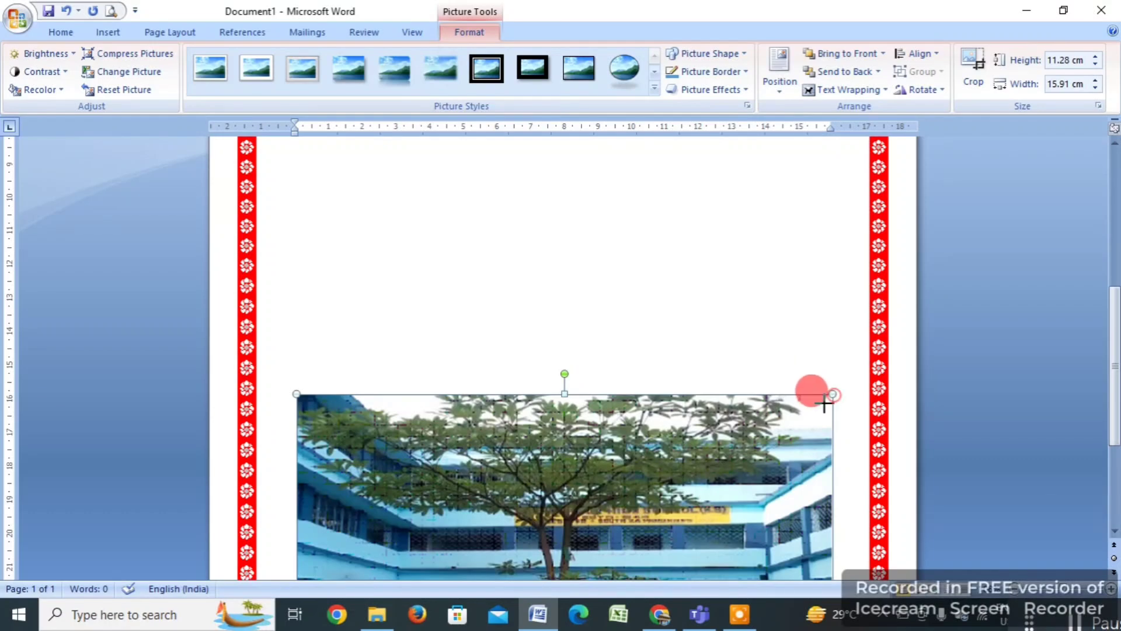
drag(825, 404, 608, 209)
scroll(643, 292, up, 3)
drag(723, 284, 526, 433)
drag(415, 461, 541, 202)
scroll(605, 290, up, 3)
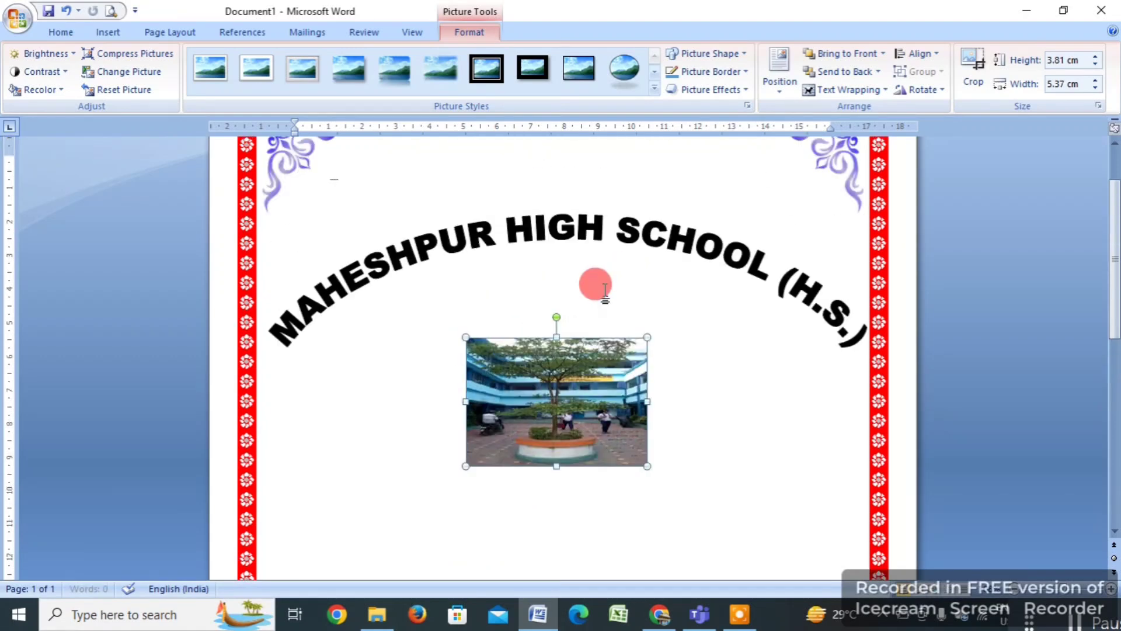
drag(577, 375, 593, 327)
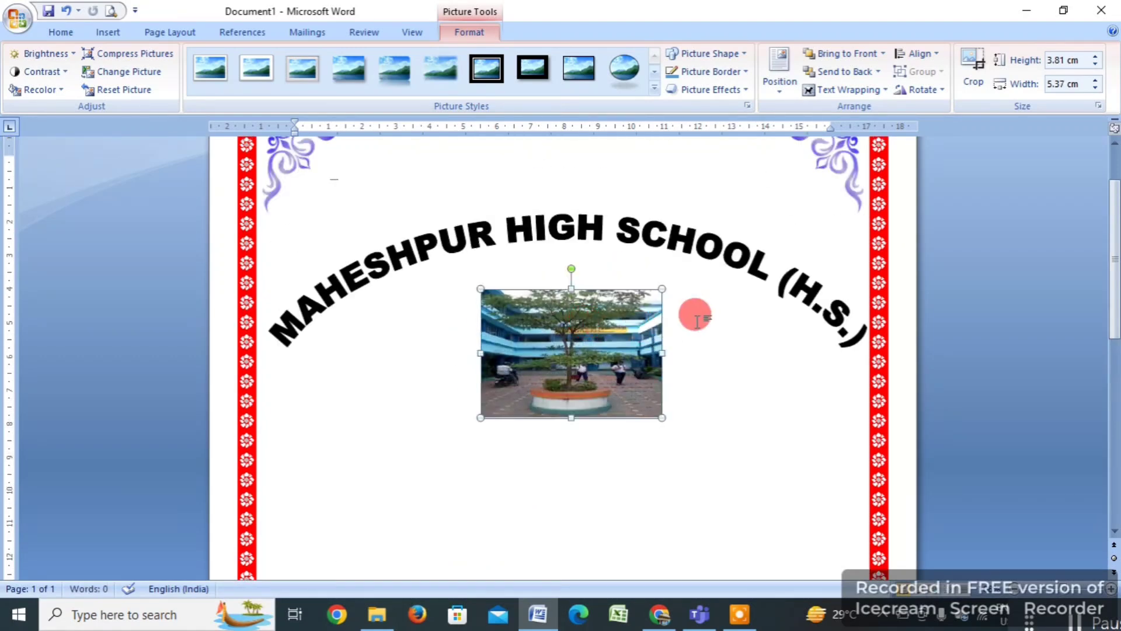
drag(661, 416, 677, 428)
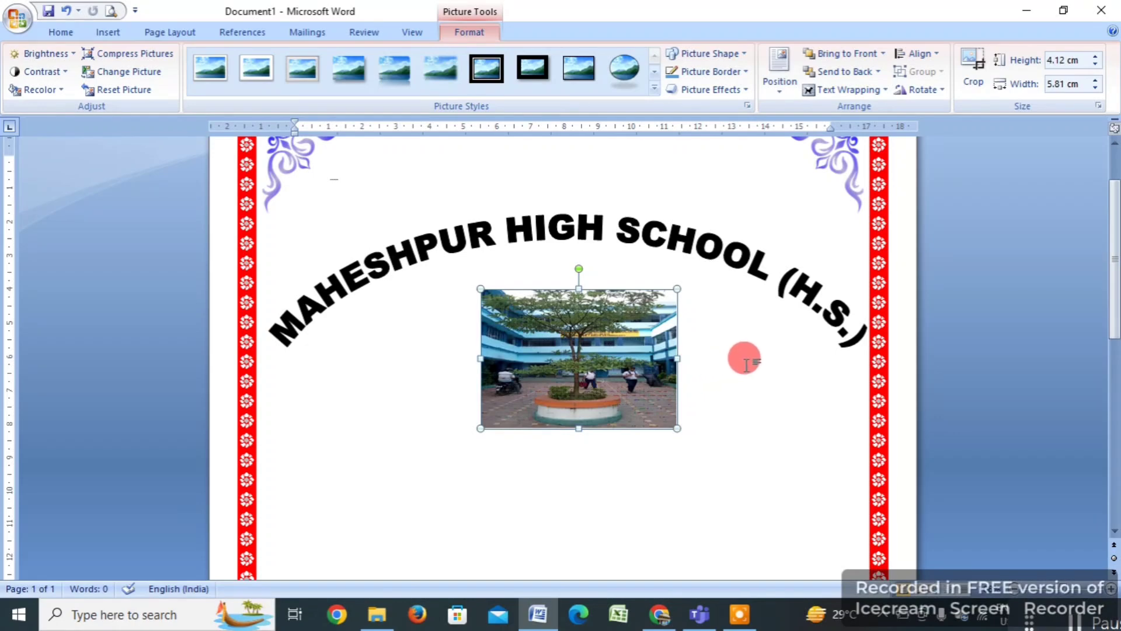
Move the arched school name and the school photo up slightly, keeping the photo centred beneath the arch.
click(740, 462)
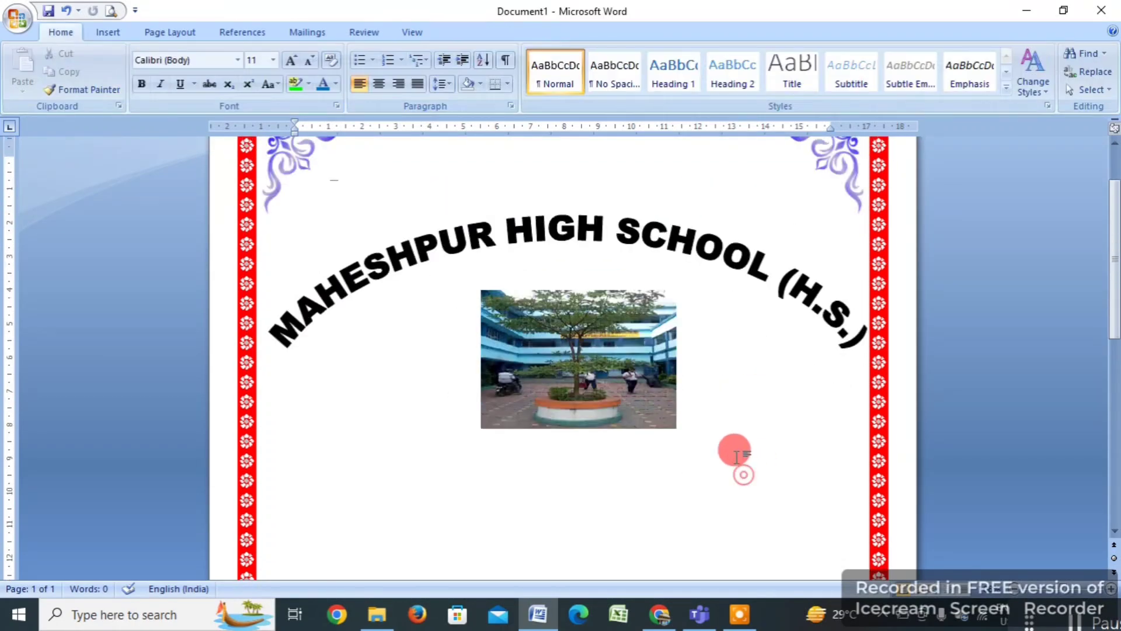
scroll(737, 457, up, 3)
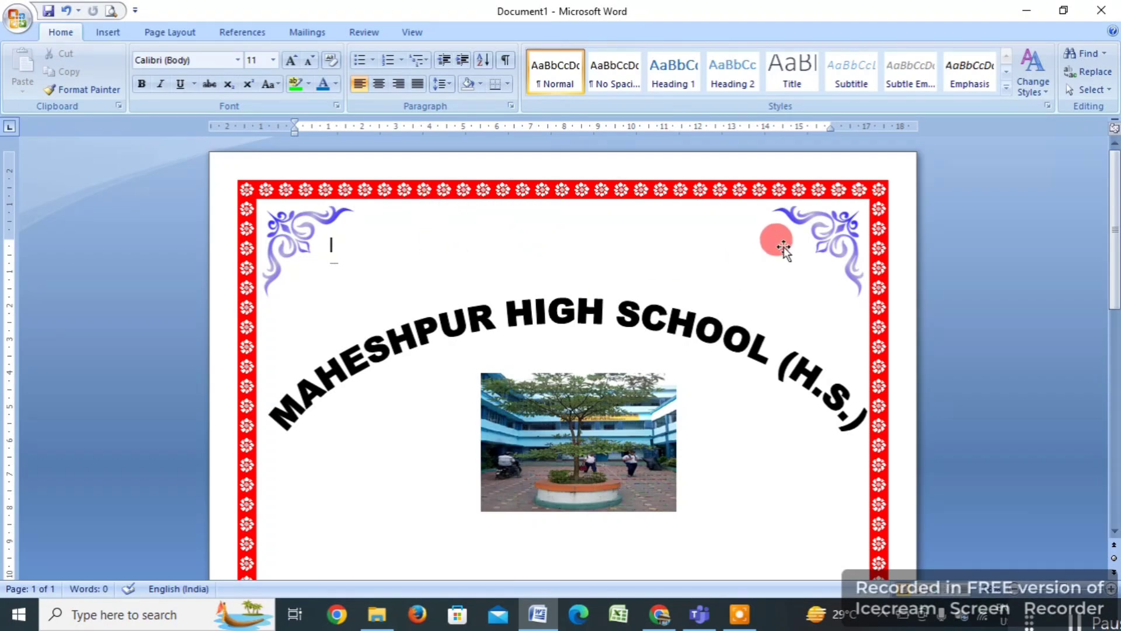
drag(599, 305, 599, 277)
drag(615, 449, 614, 420)
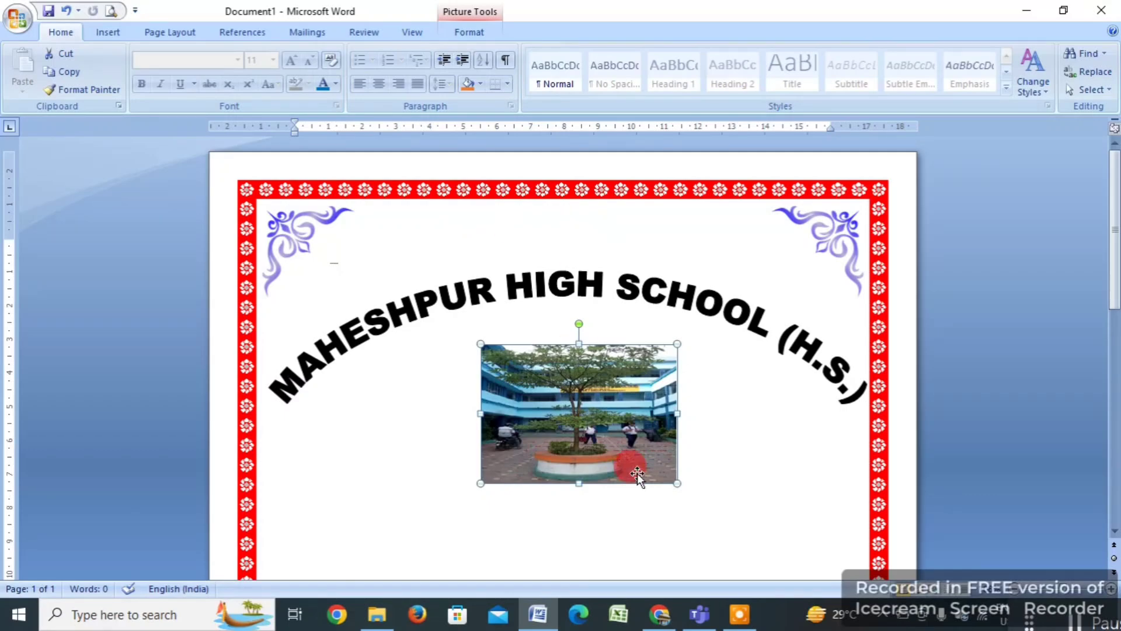
Switch to Chrome, search Google Images for "book border design" and browse the results for a suitable book picture.
click(657, 618)
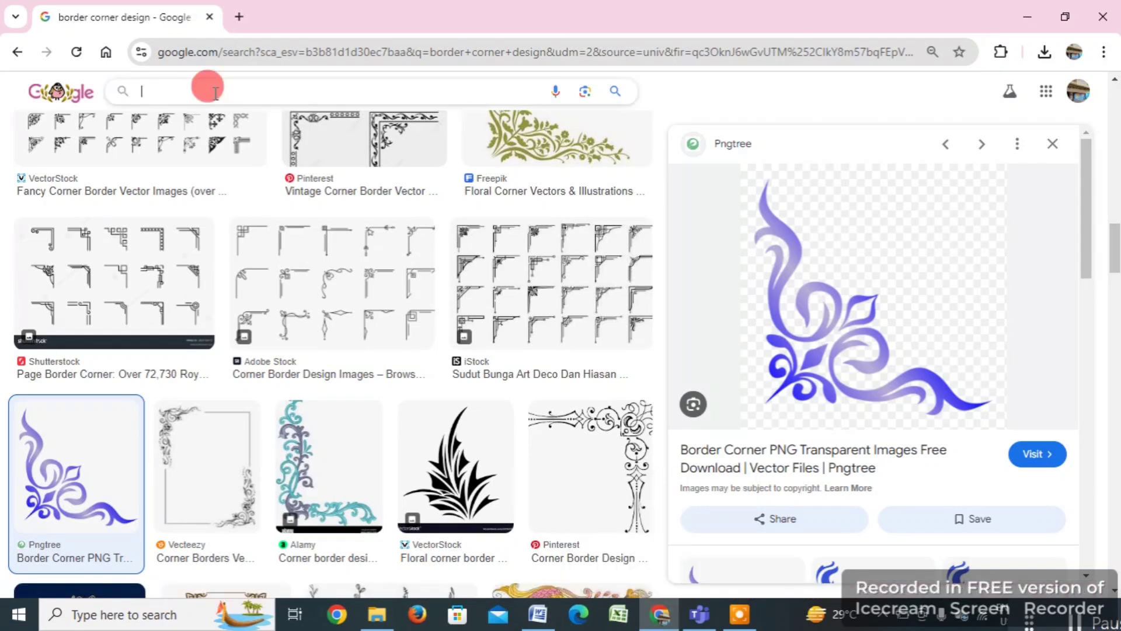
text(b)
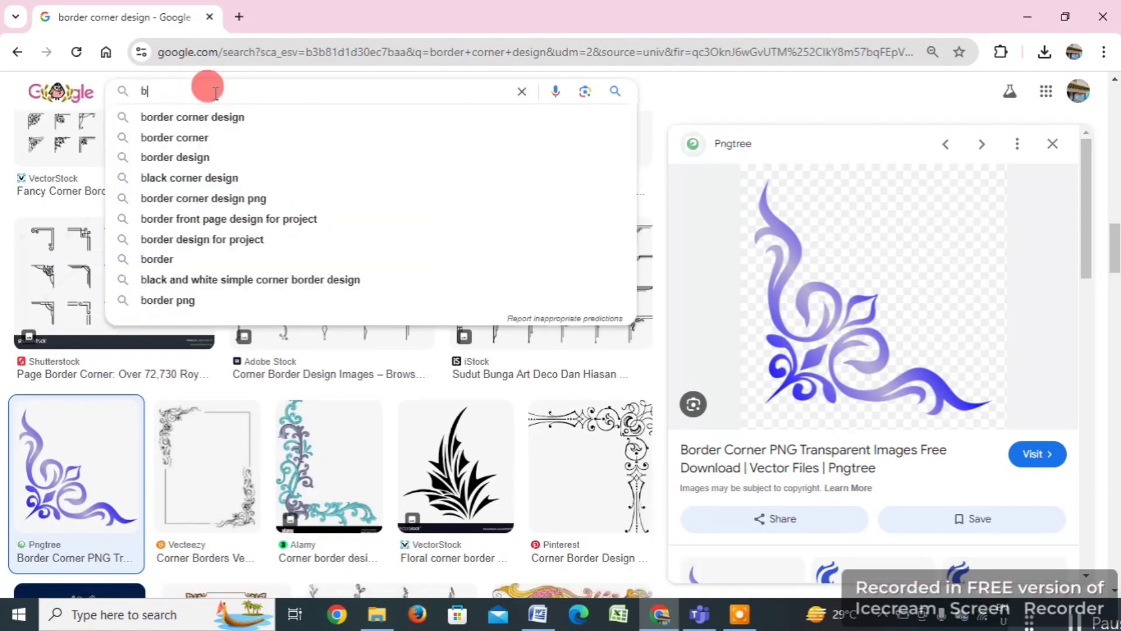
text(ook bor)
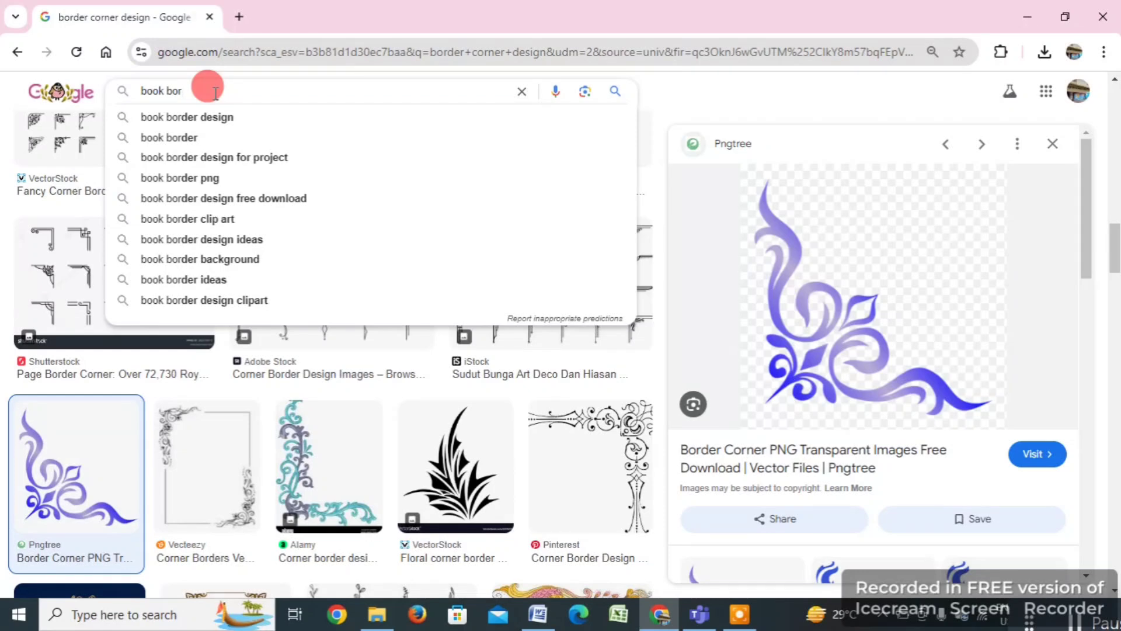
text(der)
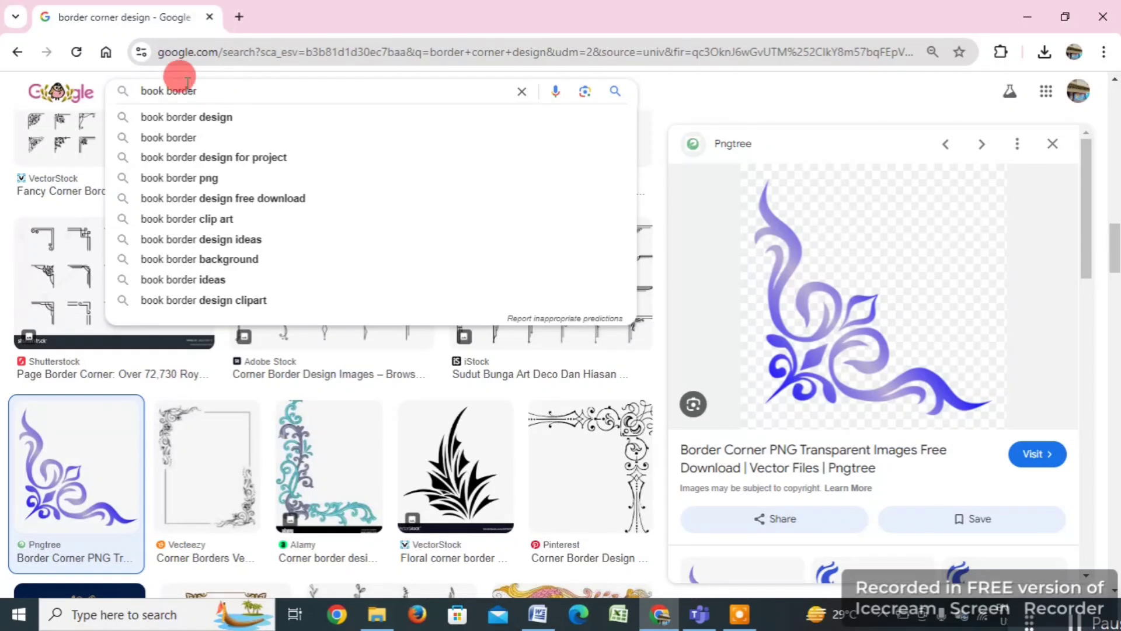
click(246, 120)
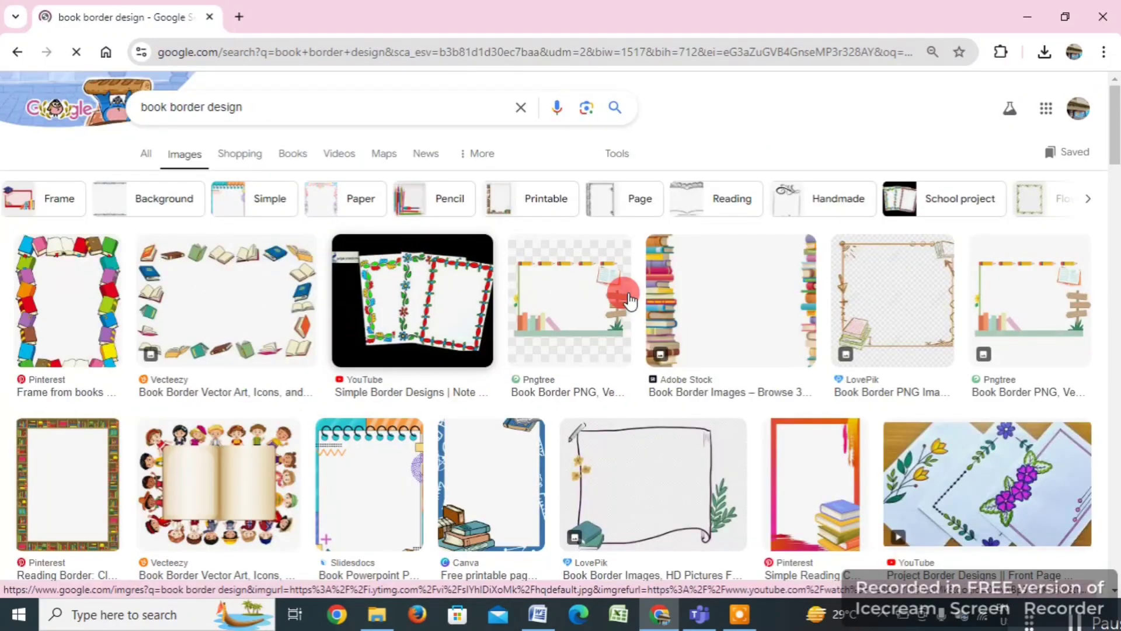
scroll(869, 381, down, 3)
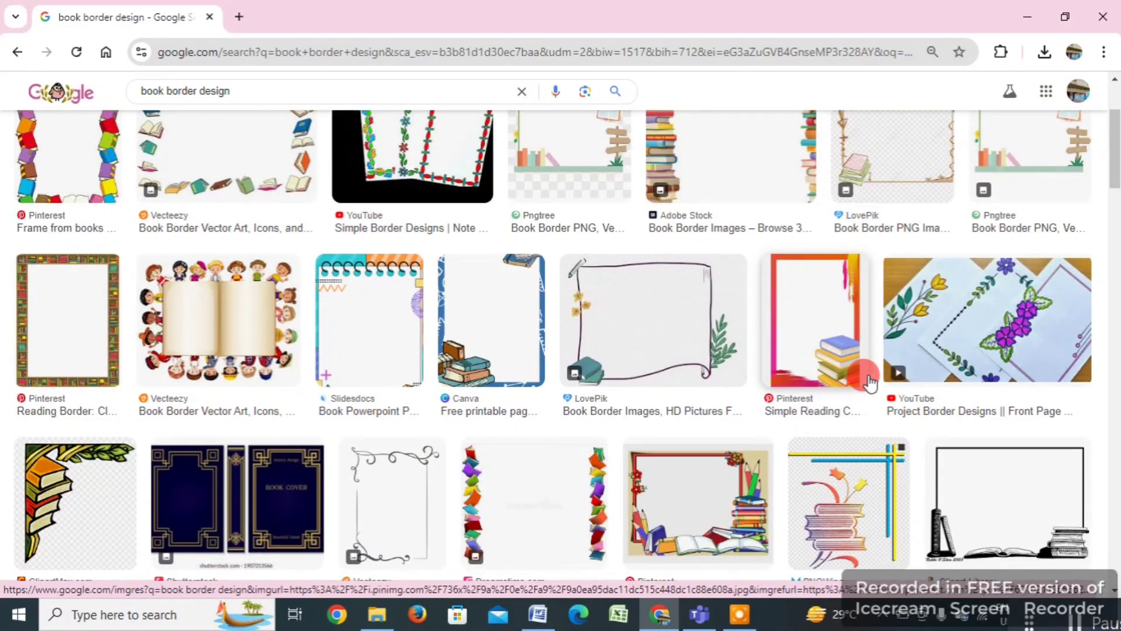
scroll(869, 381, down, 10)
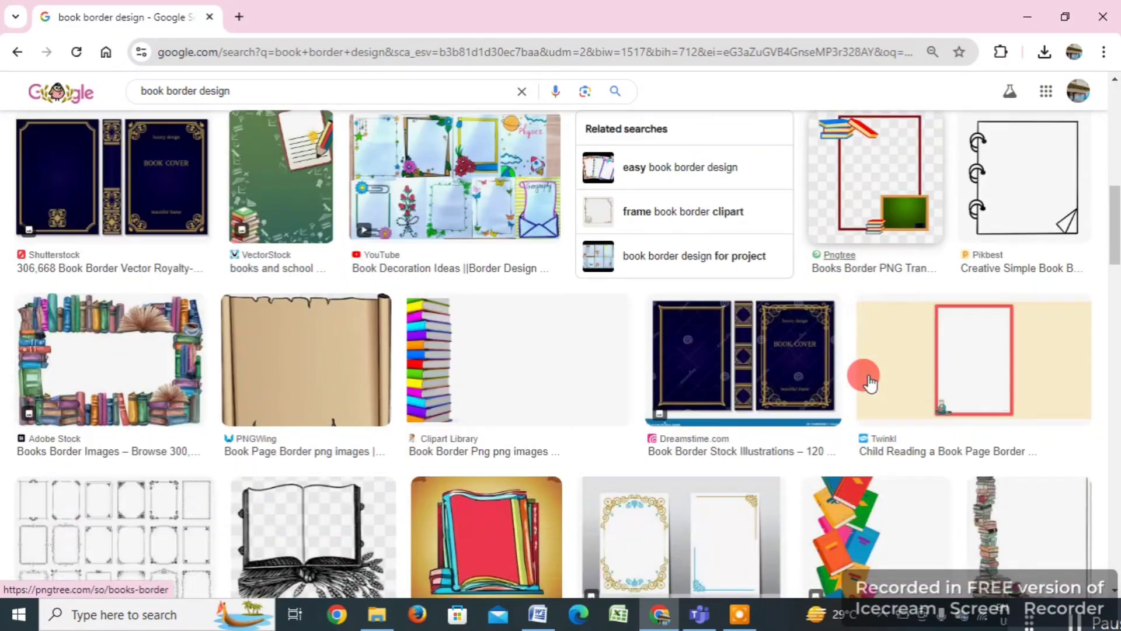
scroll(870, 382, down, 5)
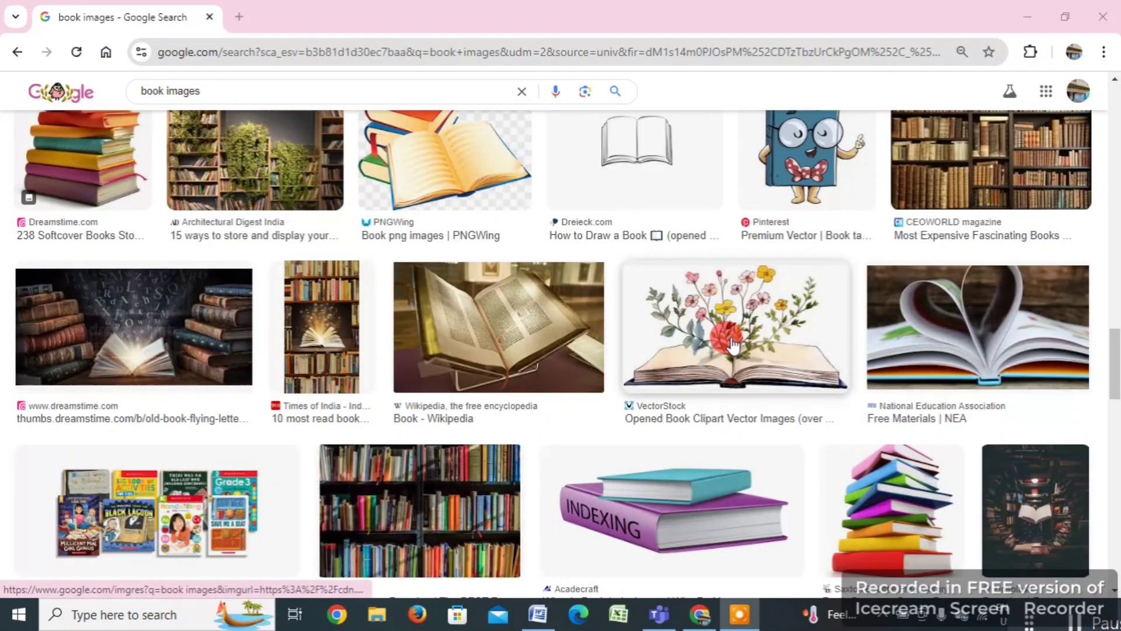
Save the VectorStock picture of an open book with flowers from the "book images" results to the Desktop as a JPEG.
click(733, 345)
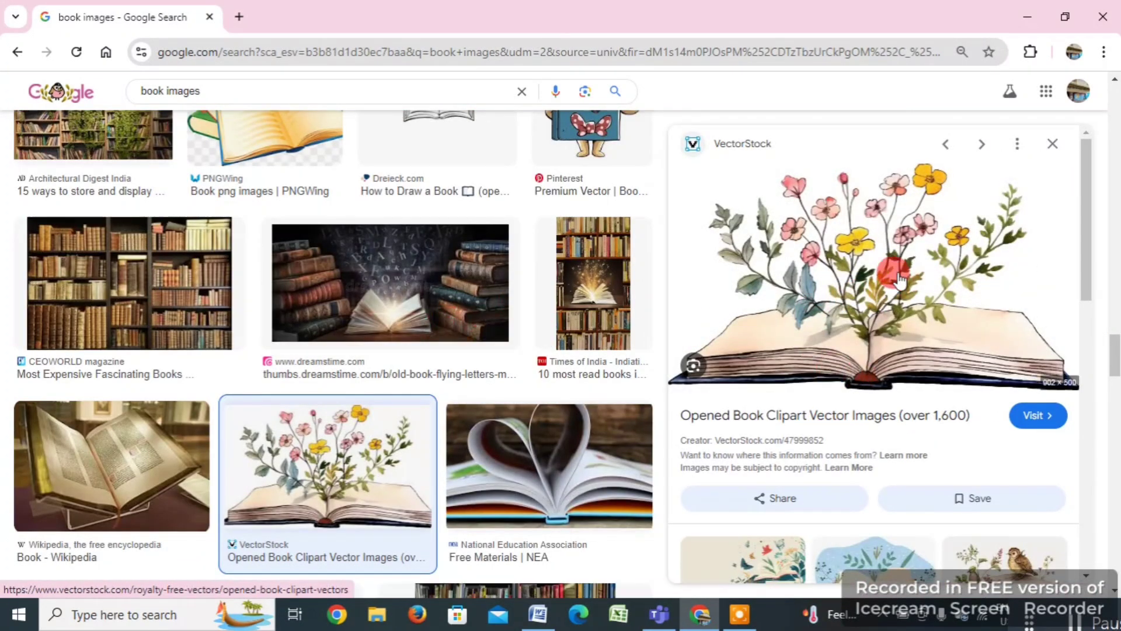
right_click(835, 264)
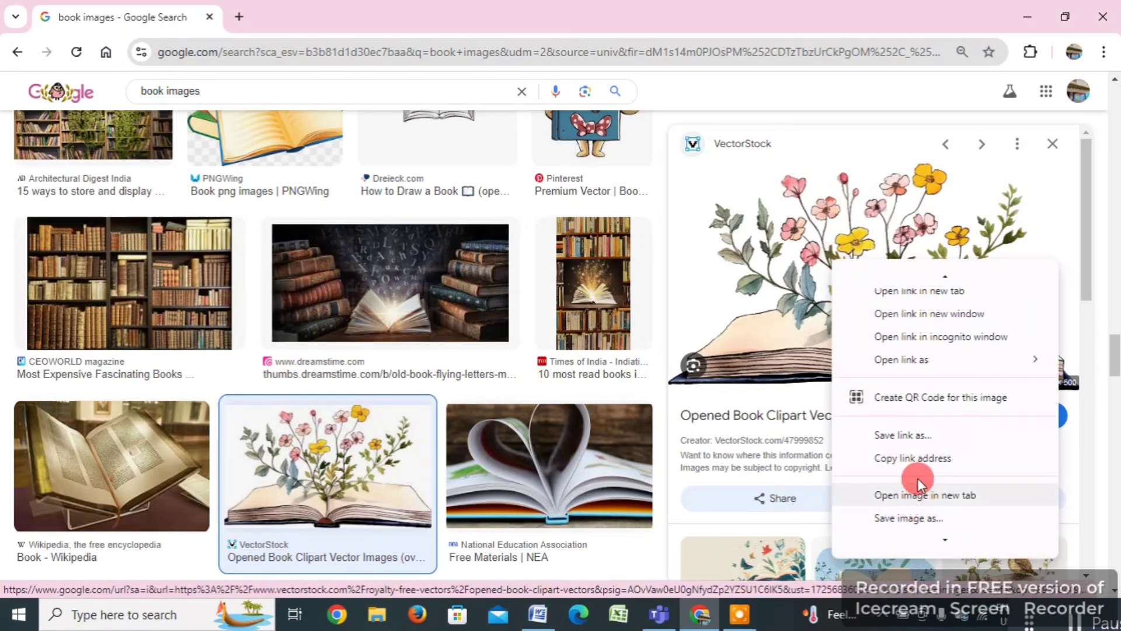
click(907, 519)
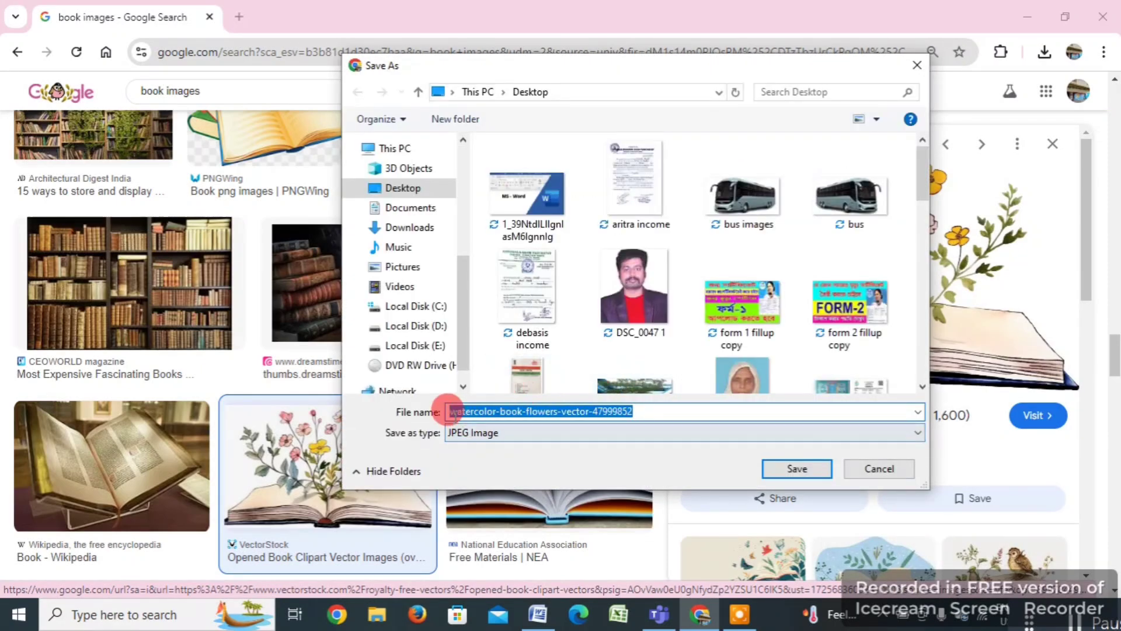
click(795, 470)
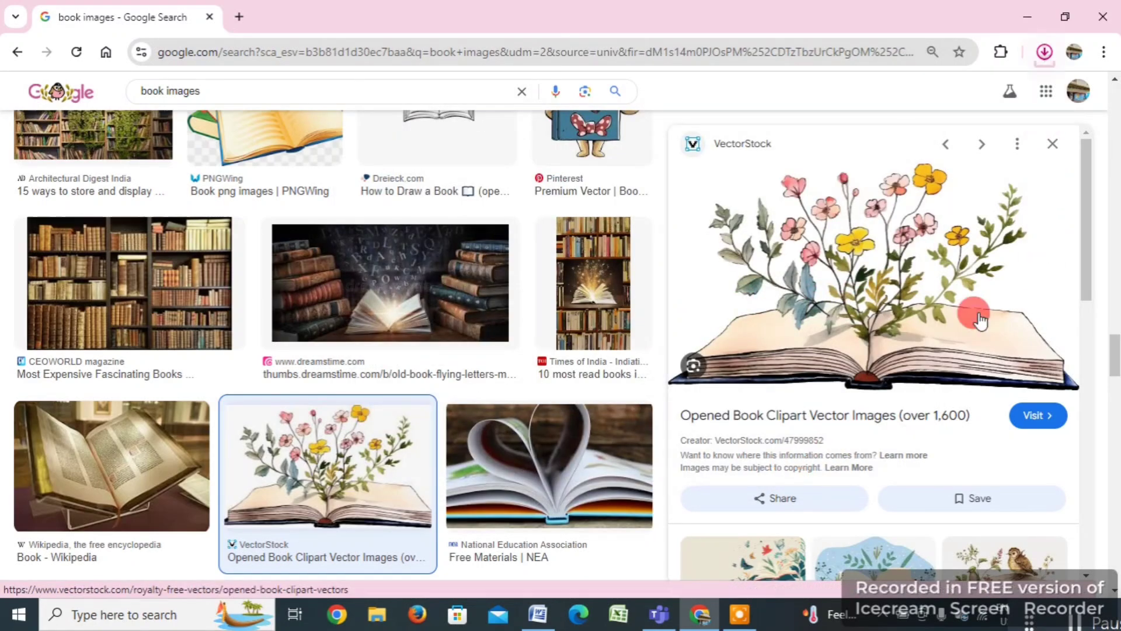
Switch to Word and insert the picture watercolor-book-flowers-vector-47999852 - Copy from the Desktop.
click(536, 627)
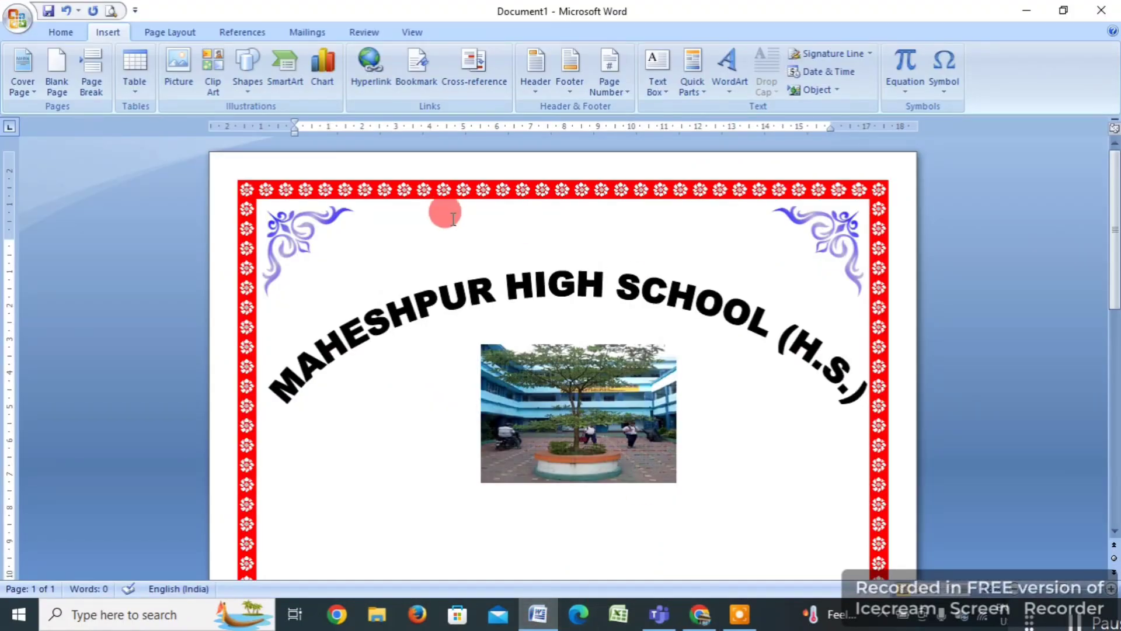
click(181, 68)
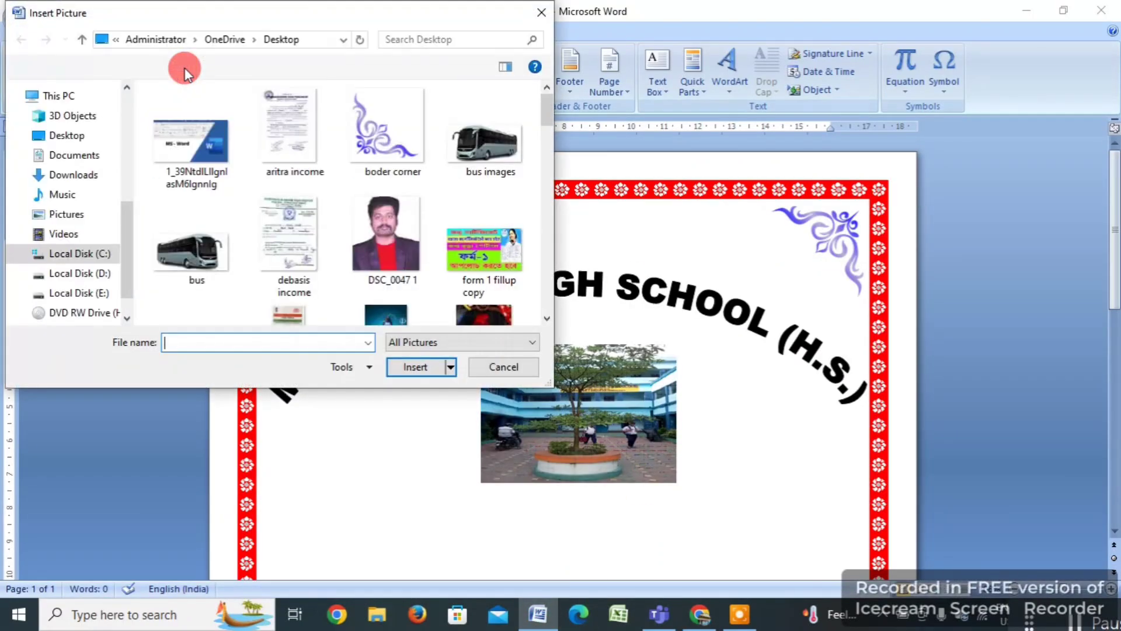
drag(547, 281, 546, 243)
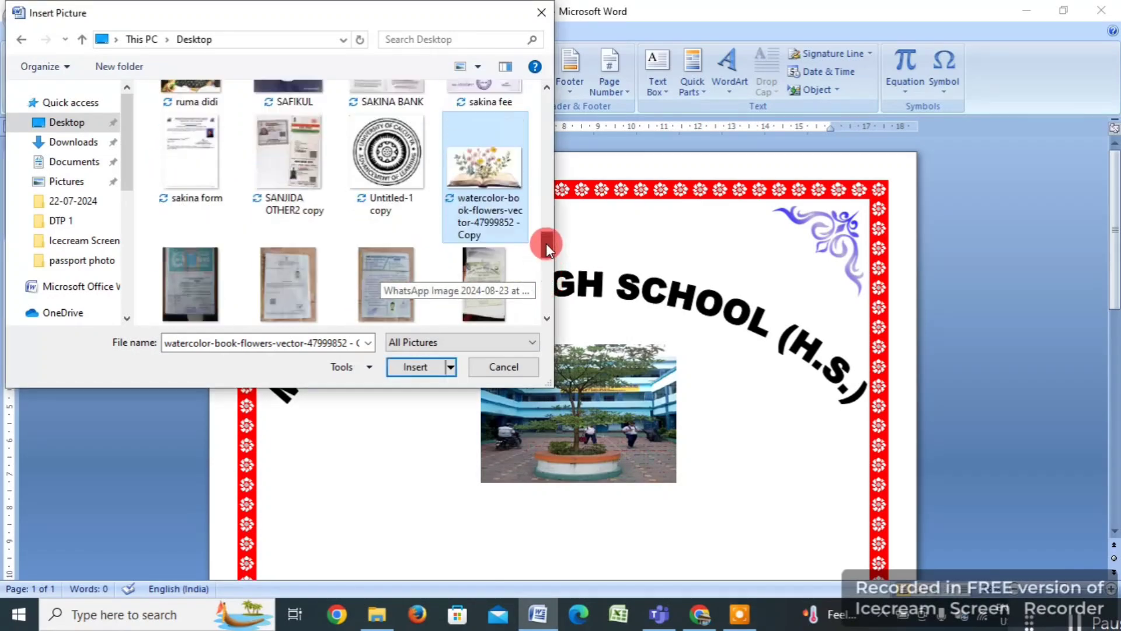
click(481, 225)
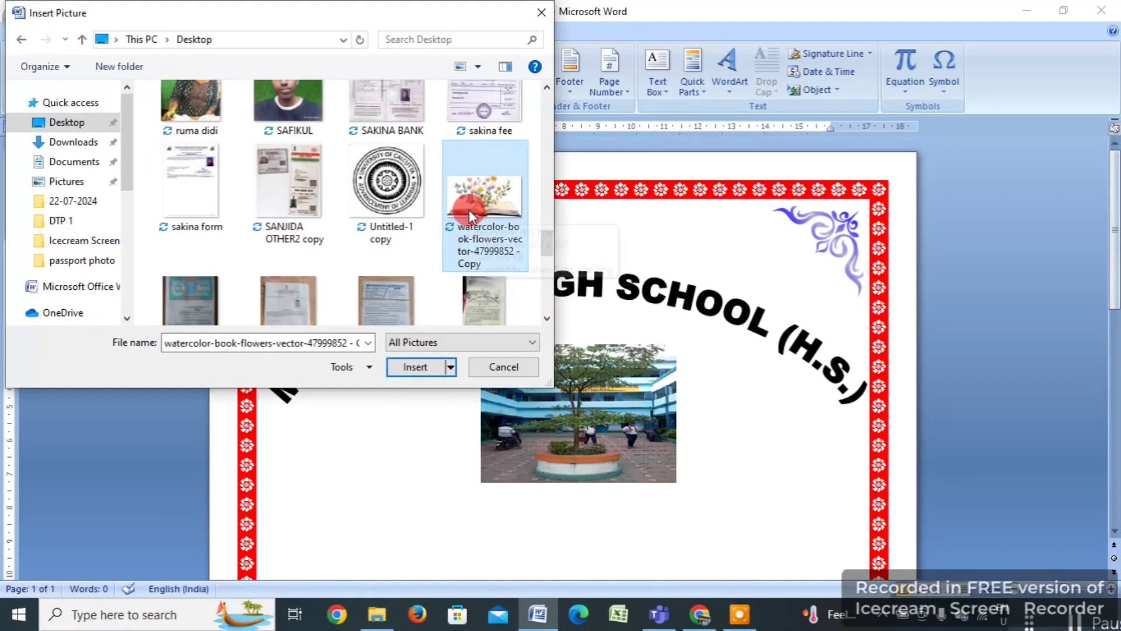
click(410, 368)
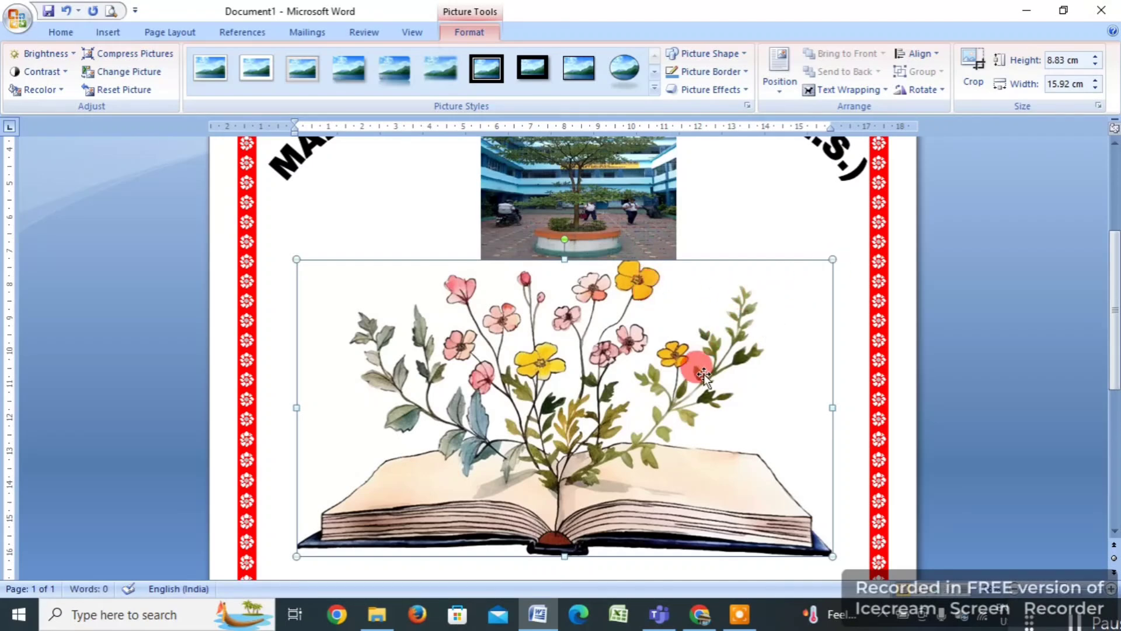
Set the text wrapping of the book-and-flowers picture to Tight.
drag(704, 378, 731, 211)
click(709, 356)
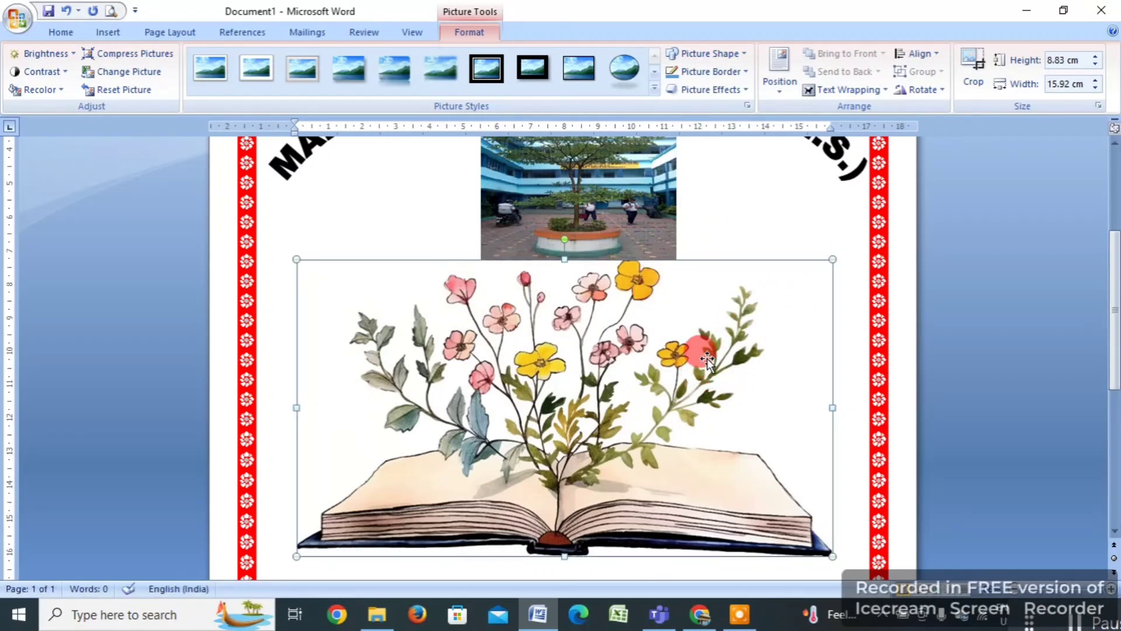
click(848, 89)
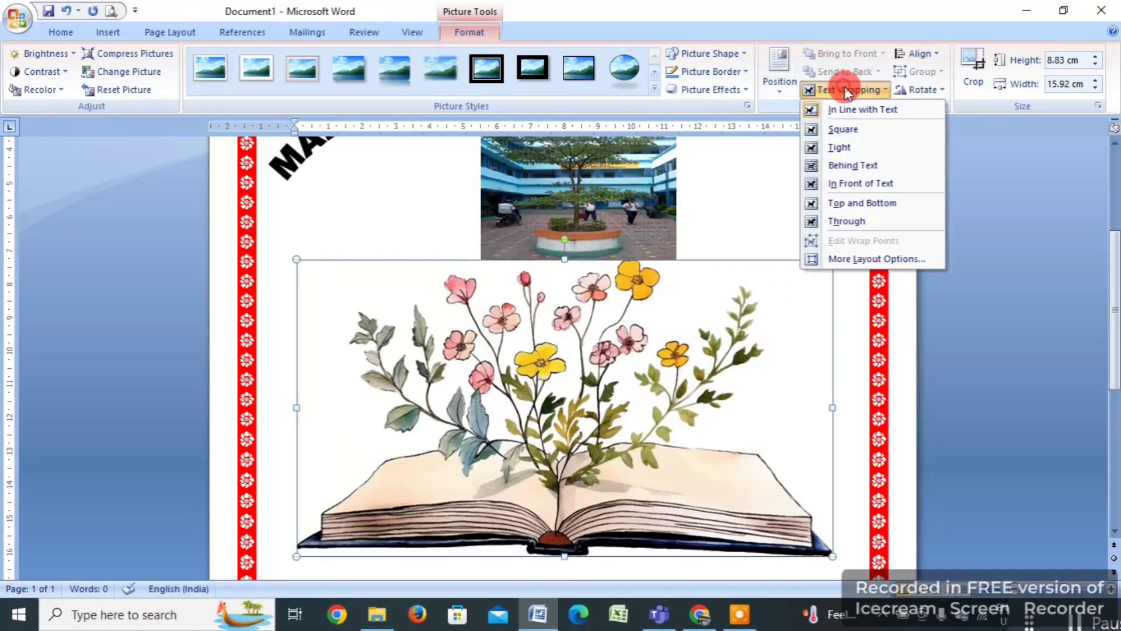
click(843, 150)
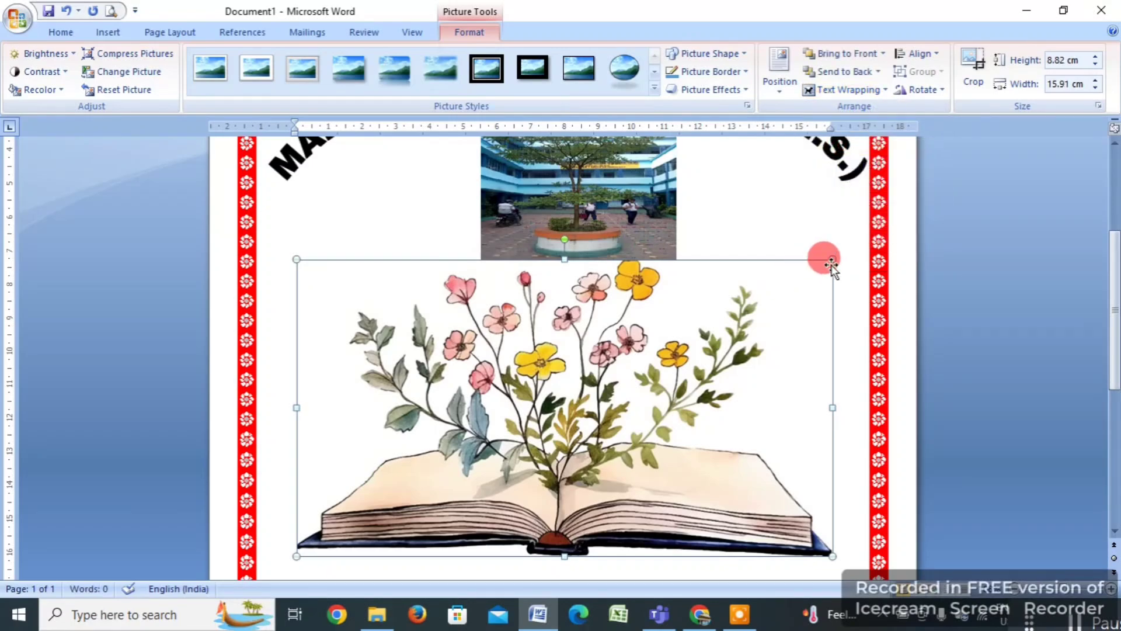
Shrink the book-and-flowers picture proportionally to about 2 cm high and 3.61 cm wide.
click(836, 258)
scroll(670, 393, up, 4)
click(814, 397)
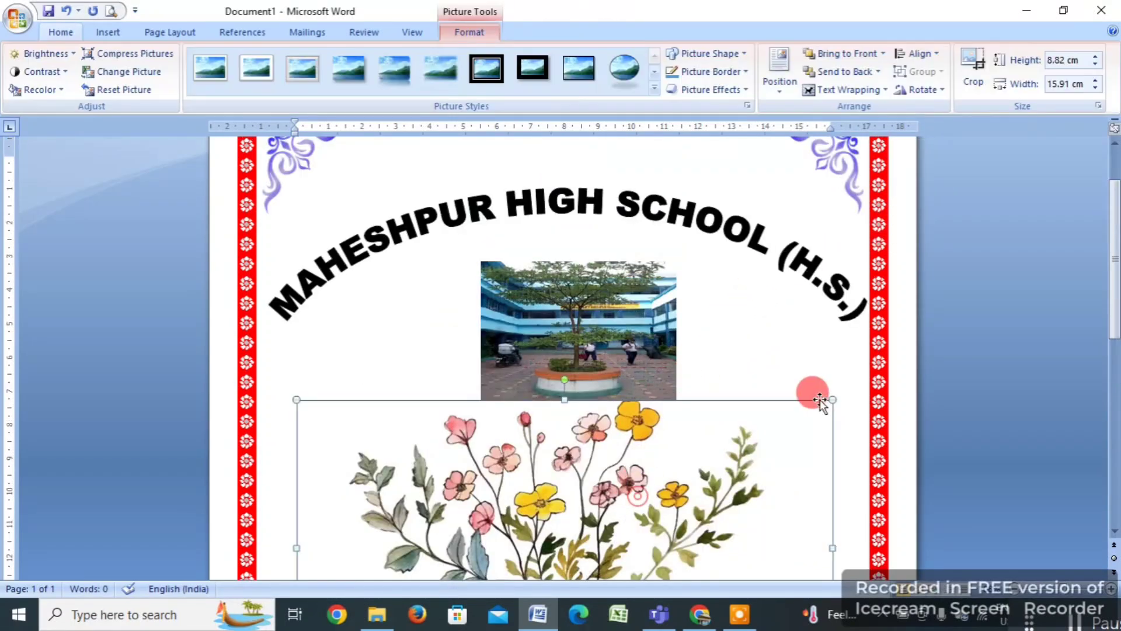
drag(833, 402, 646, 504)
scroll(634, 458, down, 3)
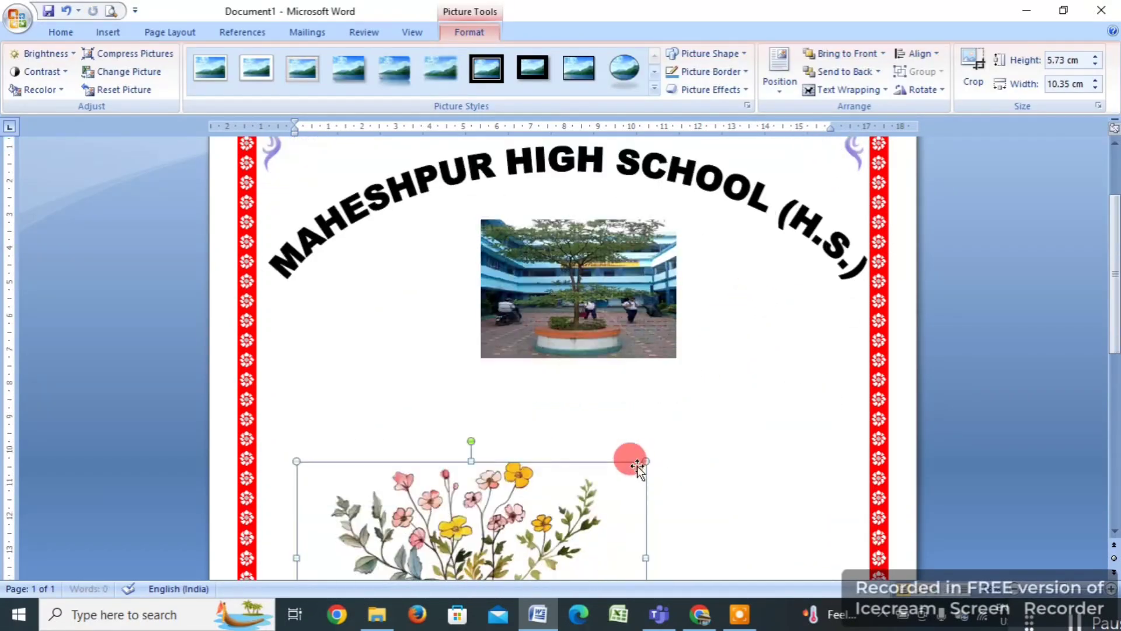
scroll(649, 446, down, 3)
drag(646, 337, 419, 462)
Place the book-and-flowers picture centrally between the upper corner ornaments, just above the arched school name.
drag(363, 488, 774, 197)
scroll(802, 329, up, 3)
drag(773, 473, 565, 255)
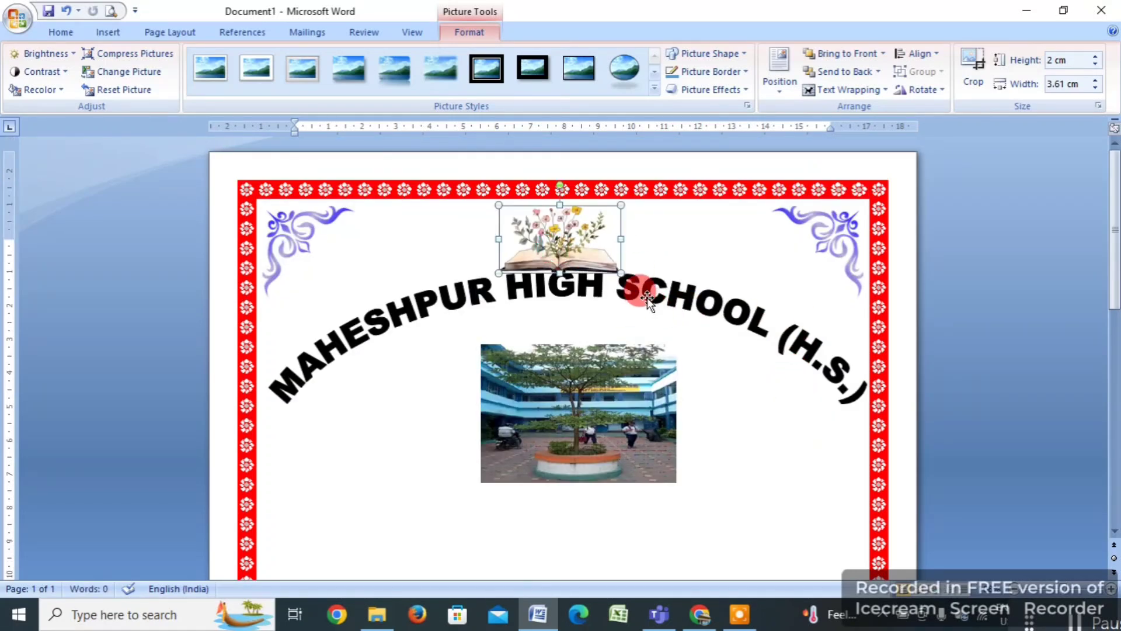